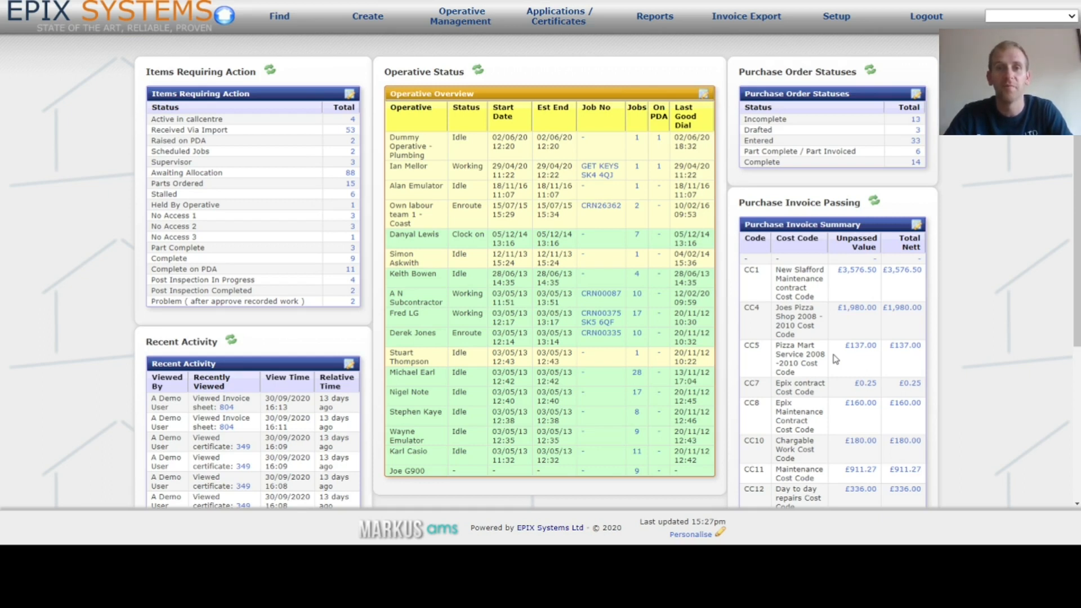
Open the communication templates setup and search with Show All enabled to list every template
{"action": "left_click", "coordinate": [842, 21]}
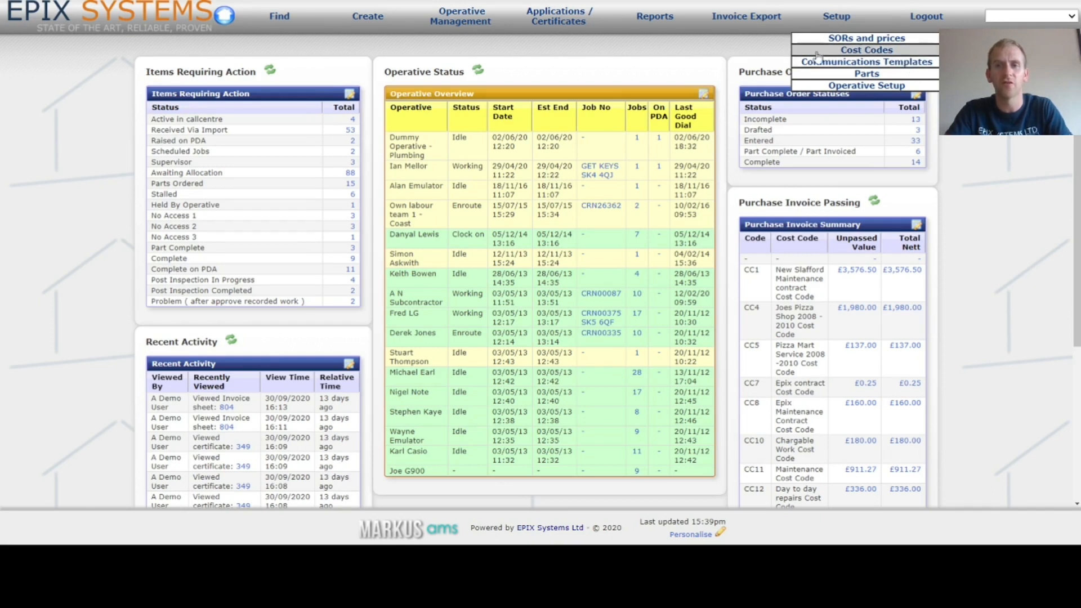
{"action": "left_click", "coordinate": [901, 67]}
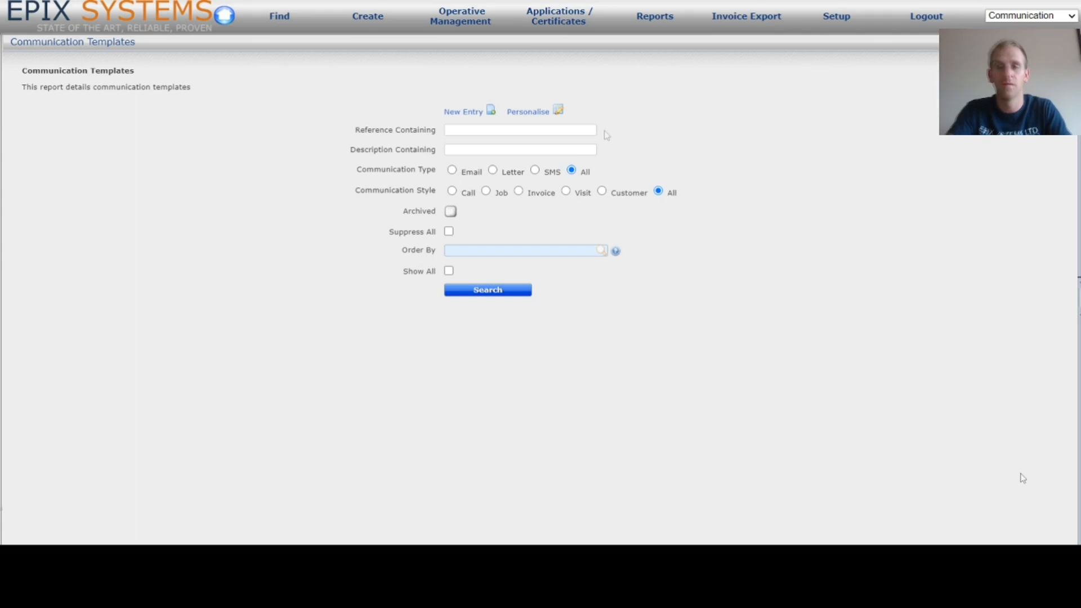
{"action": "left_click", "coordinate": [595, 242]}
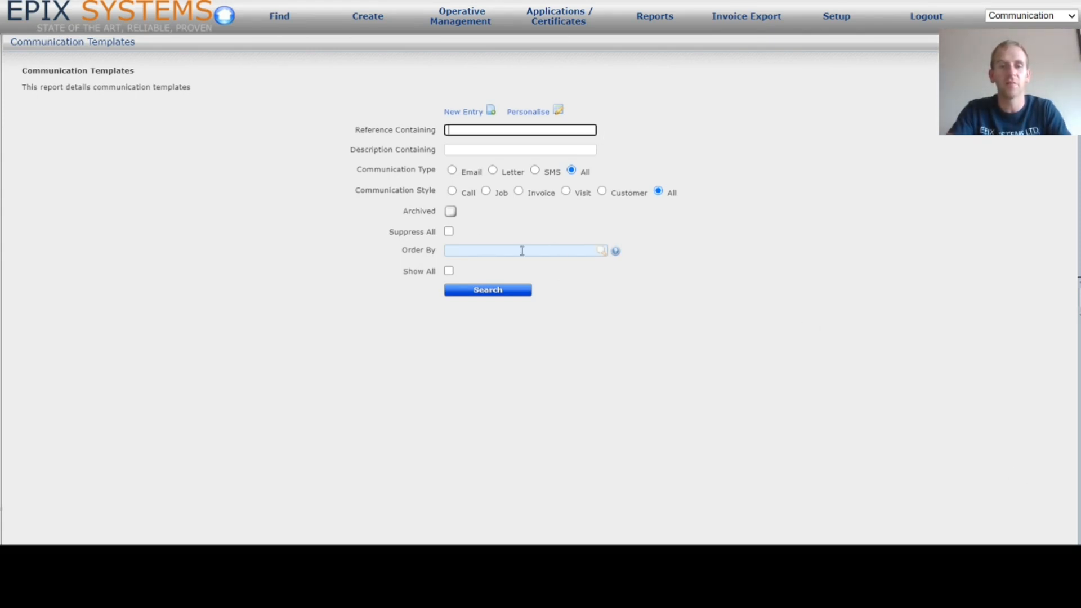
{"action": "left_click", "coordinate": [450, 273]}
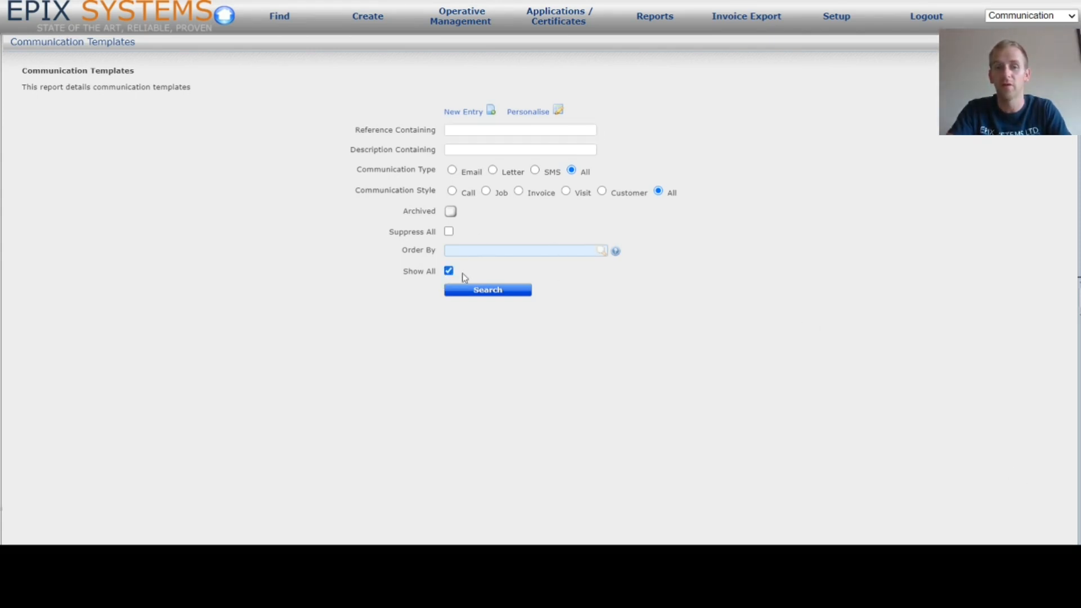
{"action": "left_click", "coordinate": [481, 291]}
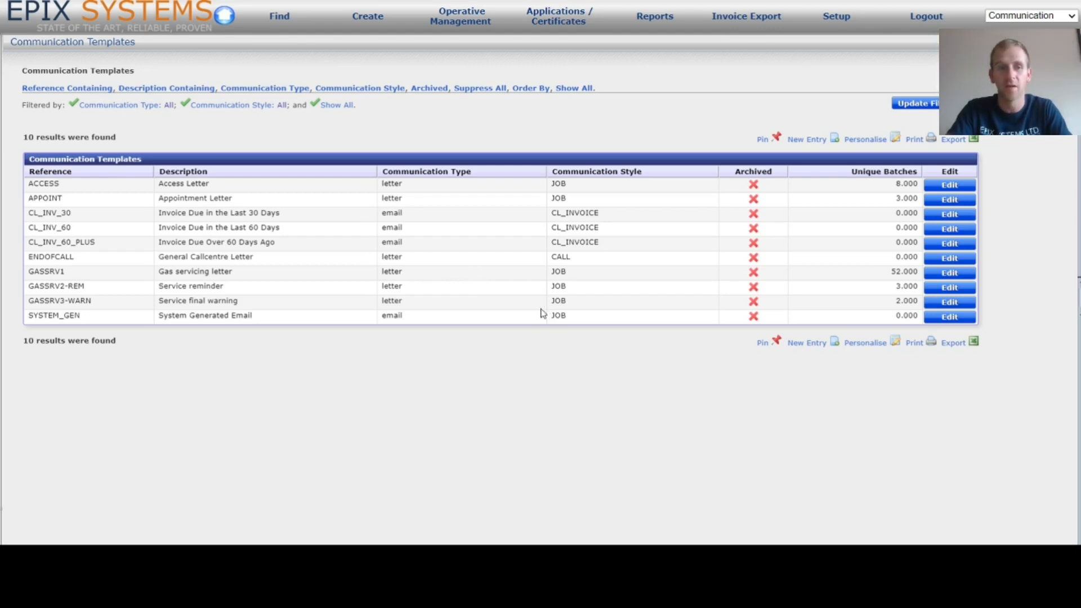
Open the Appointment Letter template for editing from the communication templates list
{"action": "triple_click", "coordinate": [205, 197]}
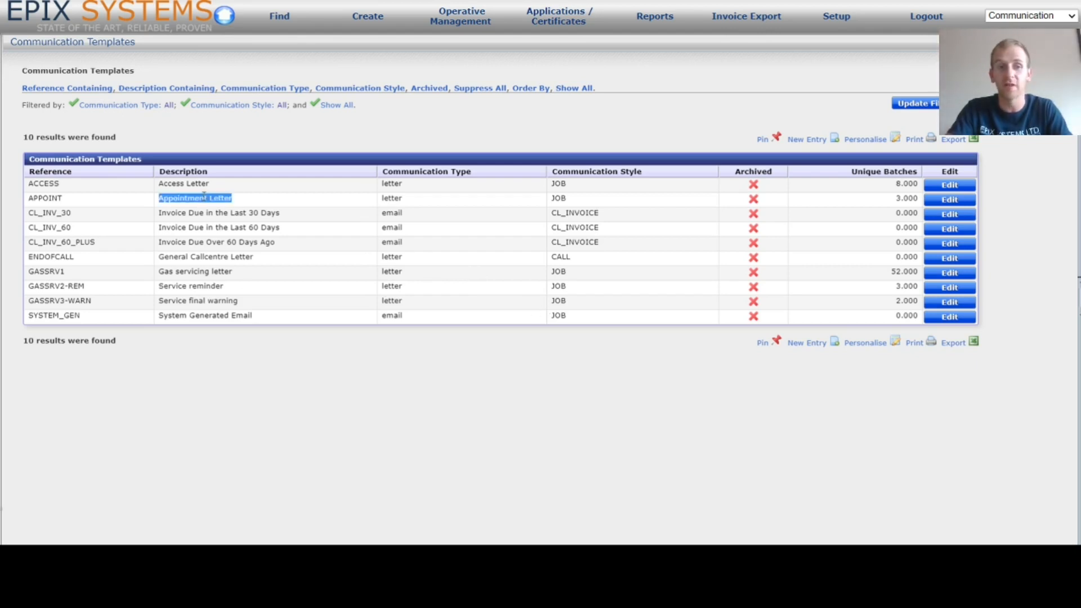
{"action": "left_click", "coordinate": [252, 203]}
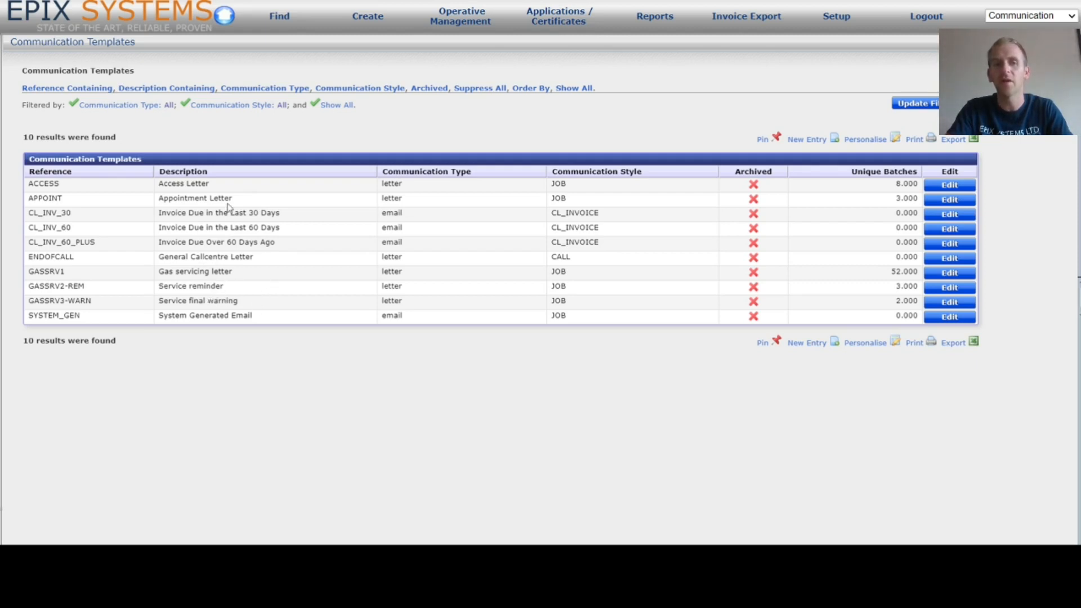
{"action": "left_click", "coordinate": [952, 202]}
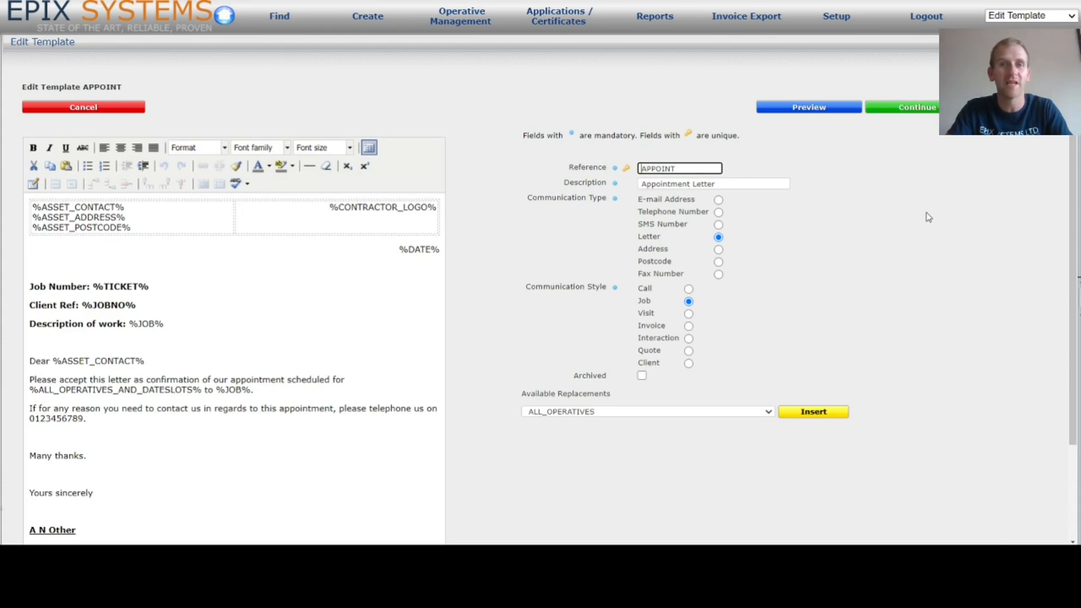
Examine the appointment template's reference, description and the percent signs enclosing its asset contact placeholder
{"action": "left_click", "coordinate": [568, 218]}
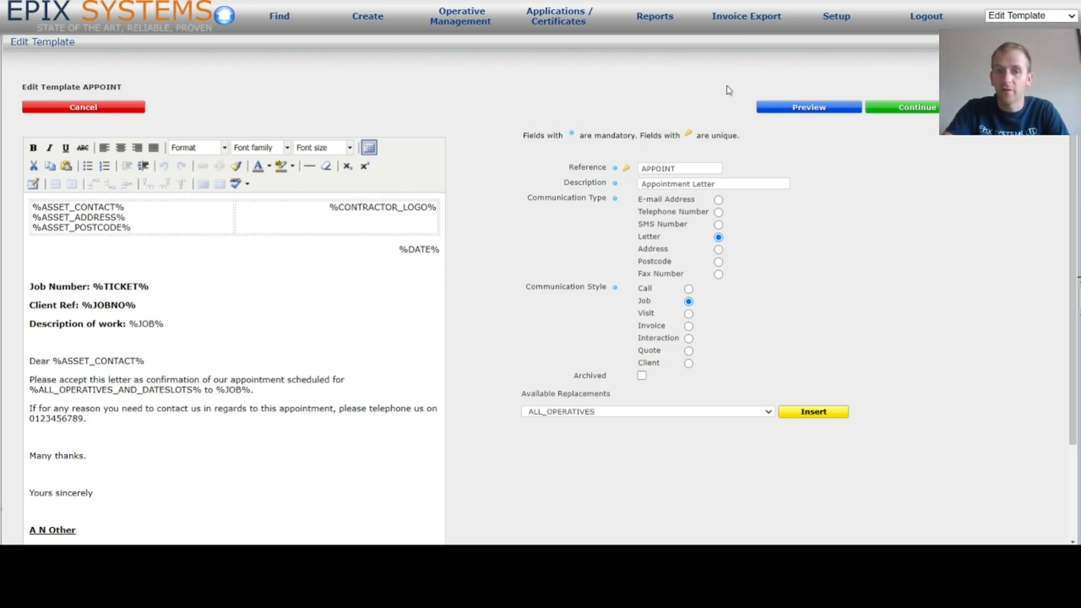
{"action": "left_click", "coordinate": [698, 169]}
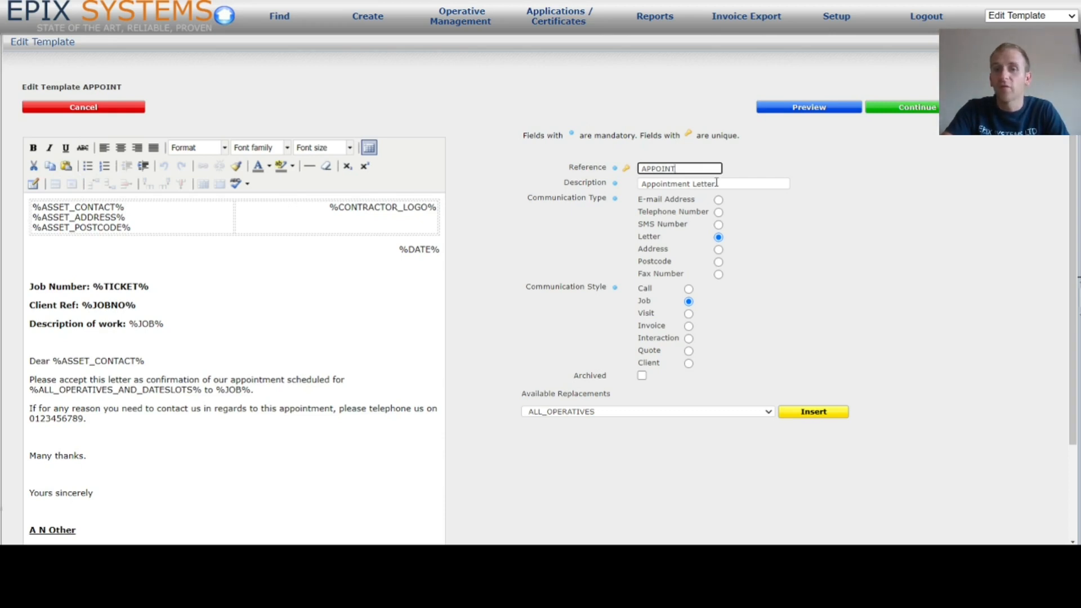
{"action": "left_click", "coordinate": [726, 187]}
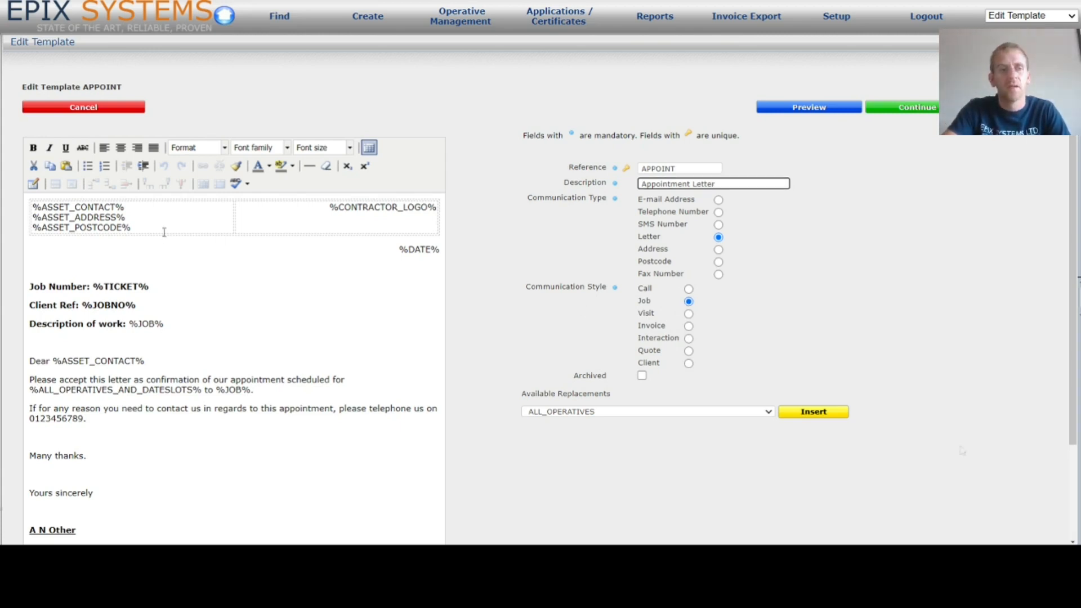
{"action": "left_click", "coordinate": [128, 204]}
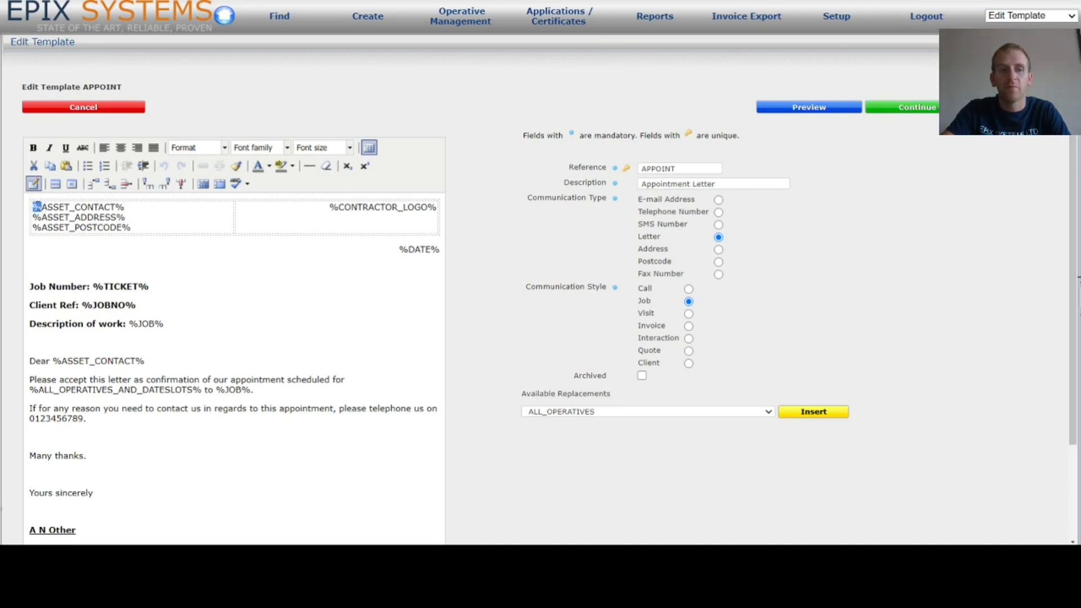
{"action": "left_click_drag", "start_coordinate": [126, 207], "coordinate": [115, 207]}
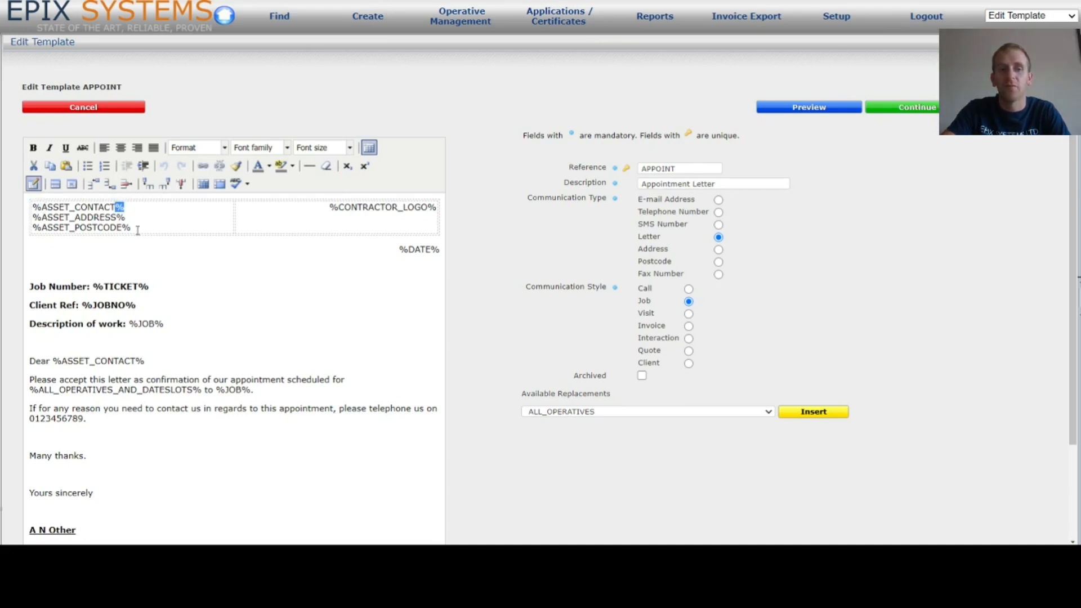
{"action": "left_click", "coordinate": [129, 206]}
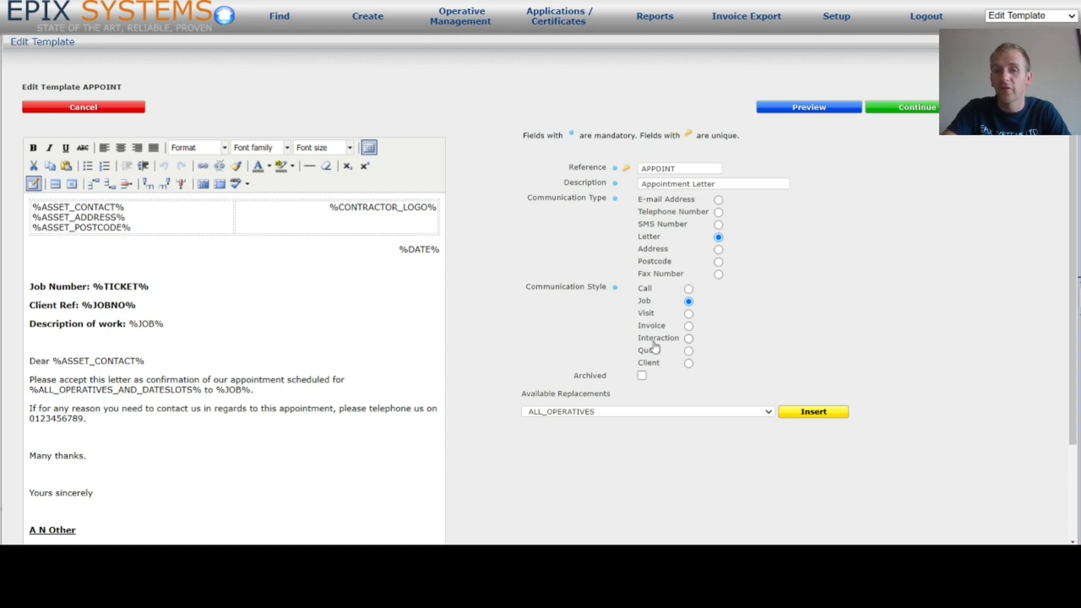
Switch the template's communication style to Invoice and back to Job to compare the available replacements
{"action": "left_click", "coordinate": [688, 327]}
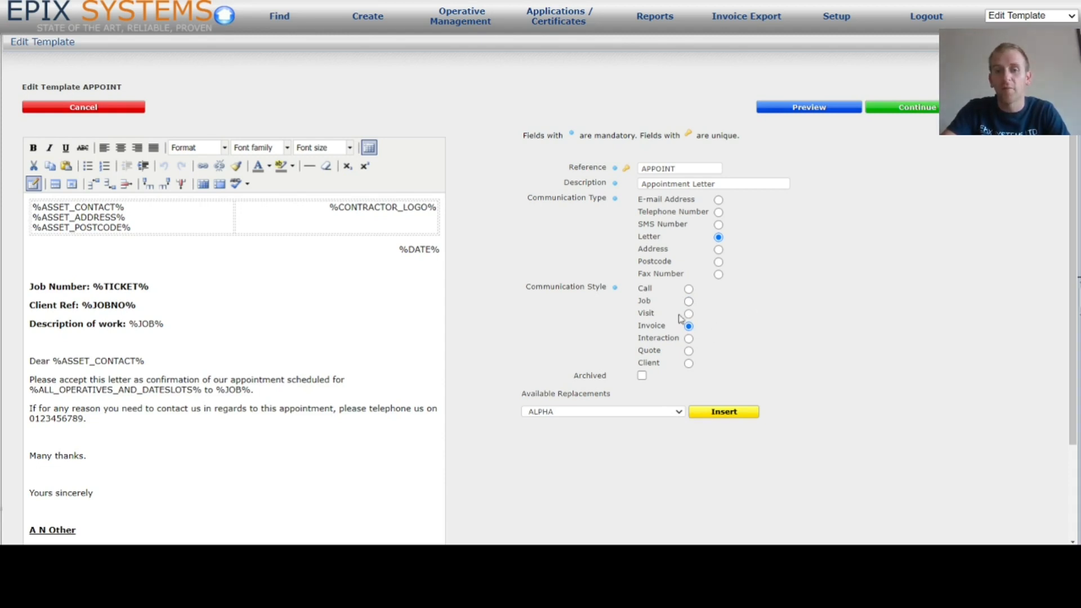
{"action": "left_click", "coordinate": [692, 303]}
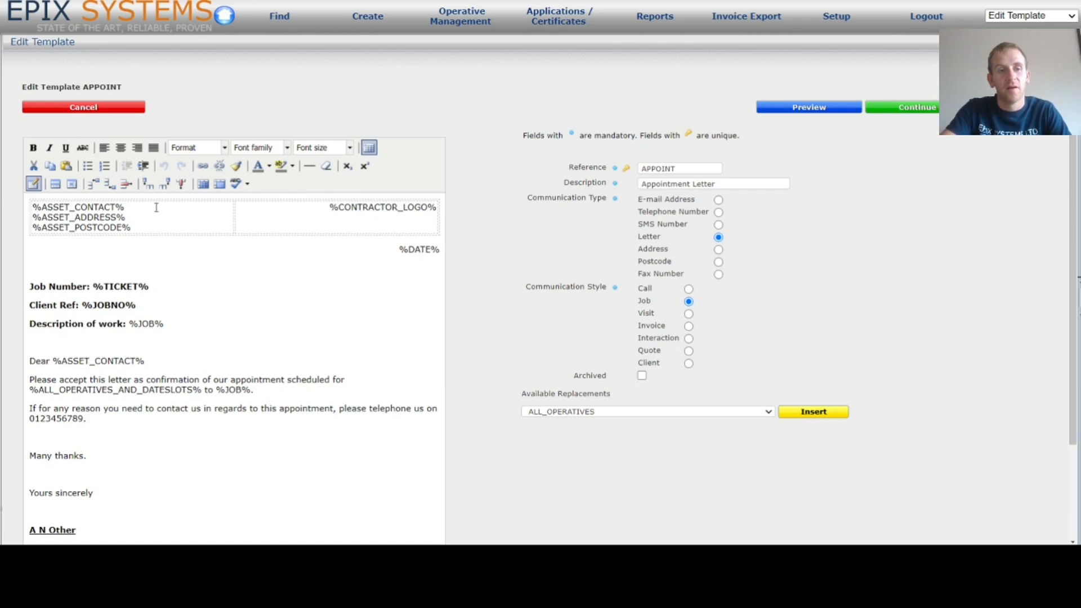
Examine the asset contact, address and postcode placeholders plus the contractor logo and date in the letter's header
{"action": "left_click_drag", "start_coordinate": [125, 208], "coordinate": [32, 209]}
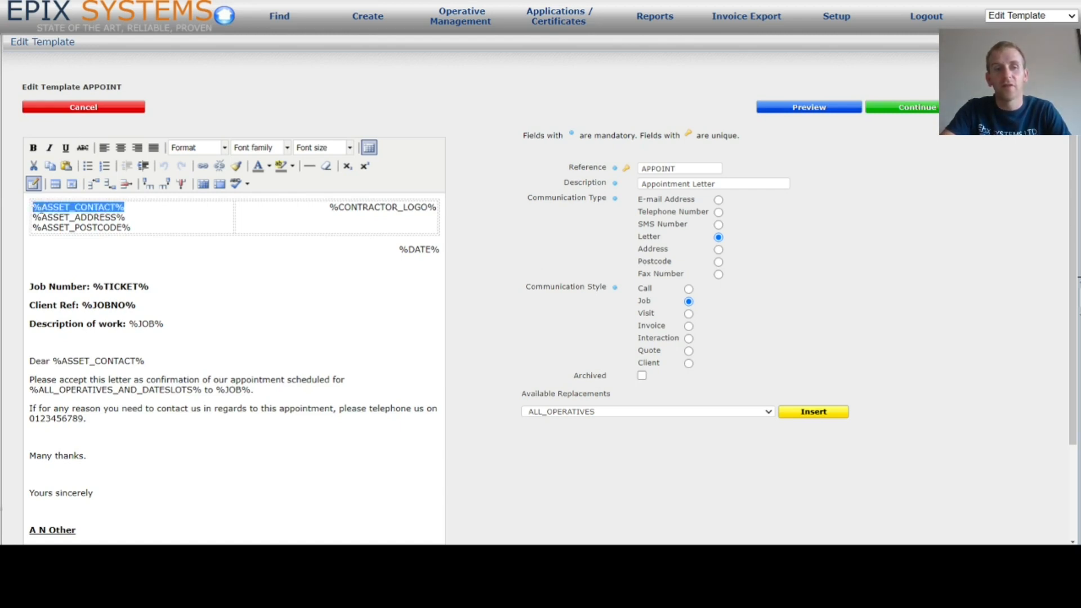
{"action": "left_click_drag", "start_coordinate": [134, 228], "coordinate": [29, 227]}
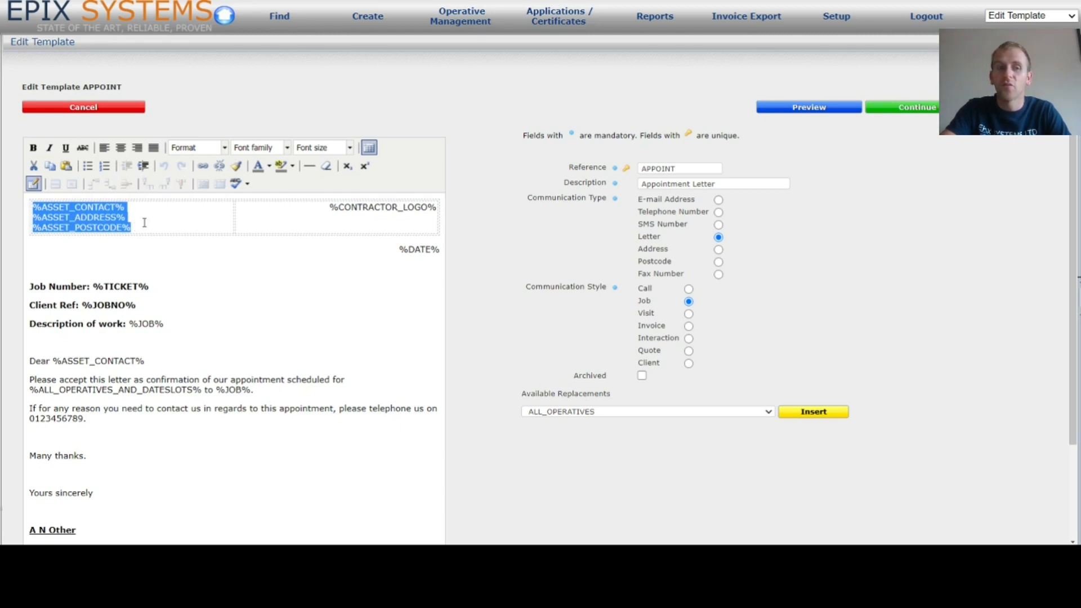
{"action": "left_click", "coordinate": [144, 223]}
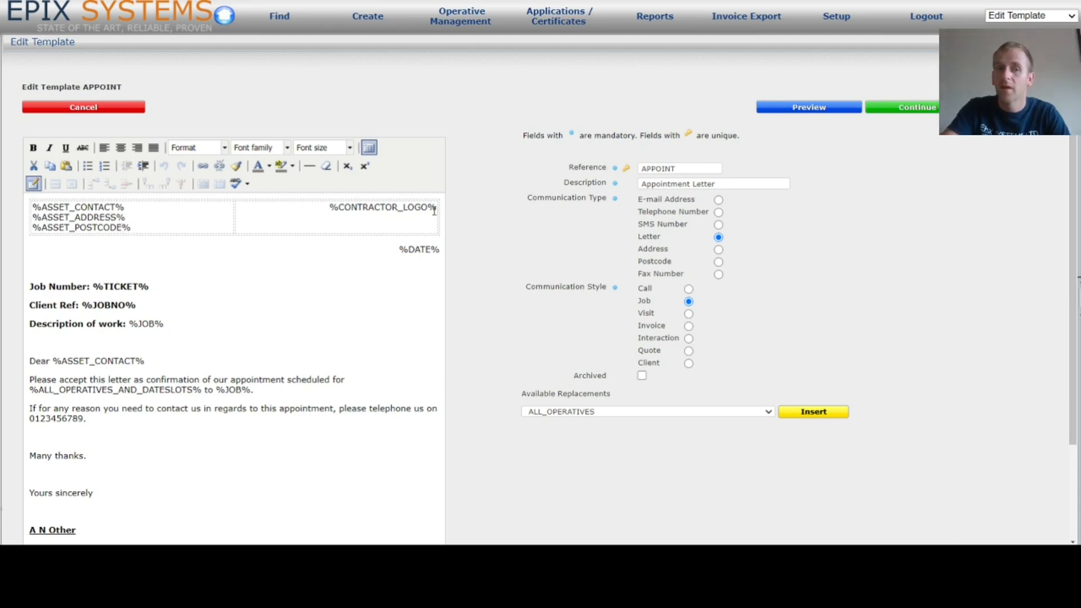
{"action": "double_click", "coordinate": [393, 207]}
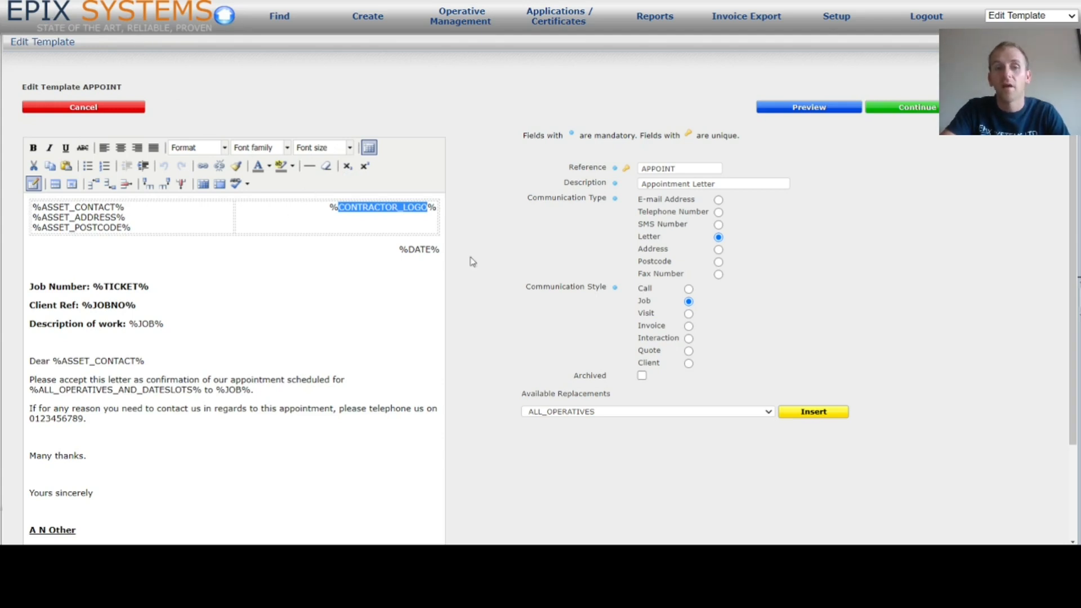
{"action": "left_click", "coordinate": [409, 250]}
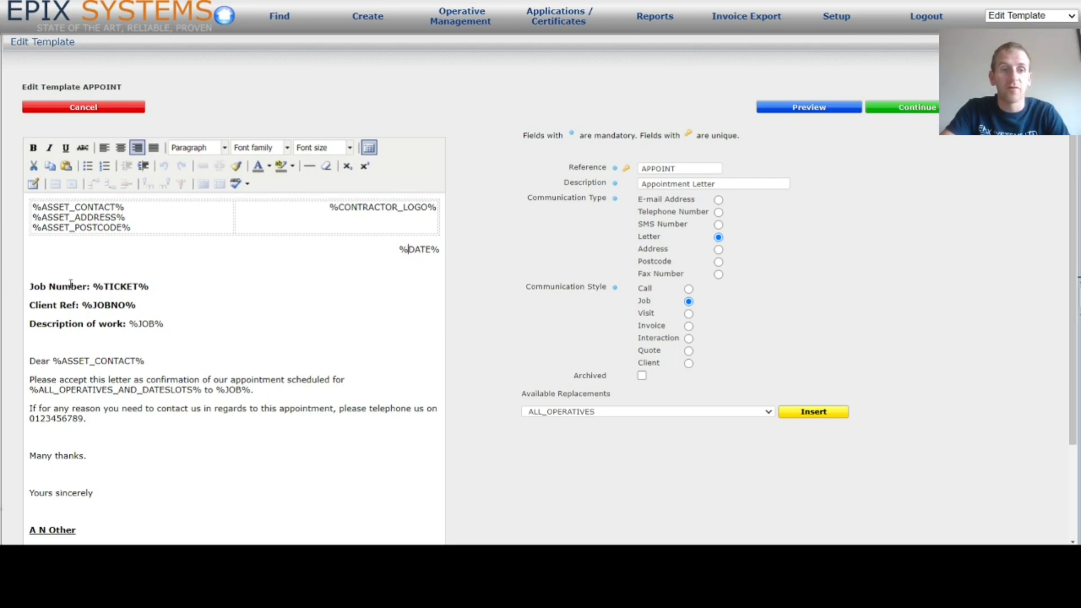
Review the job number, client reference and work description placeholders and the letter body, and leave the template without saving
{"action": "double_click", "coordinate": [117, 286]}
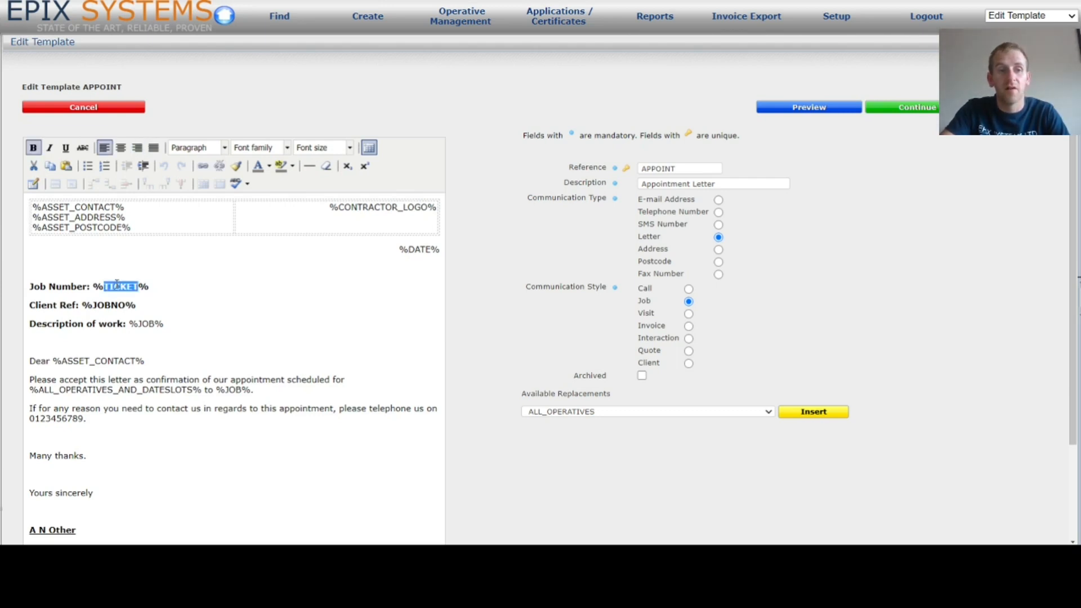
{"action": "double_click", "coordinate": [116, 304]}
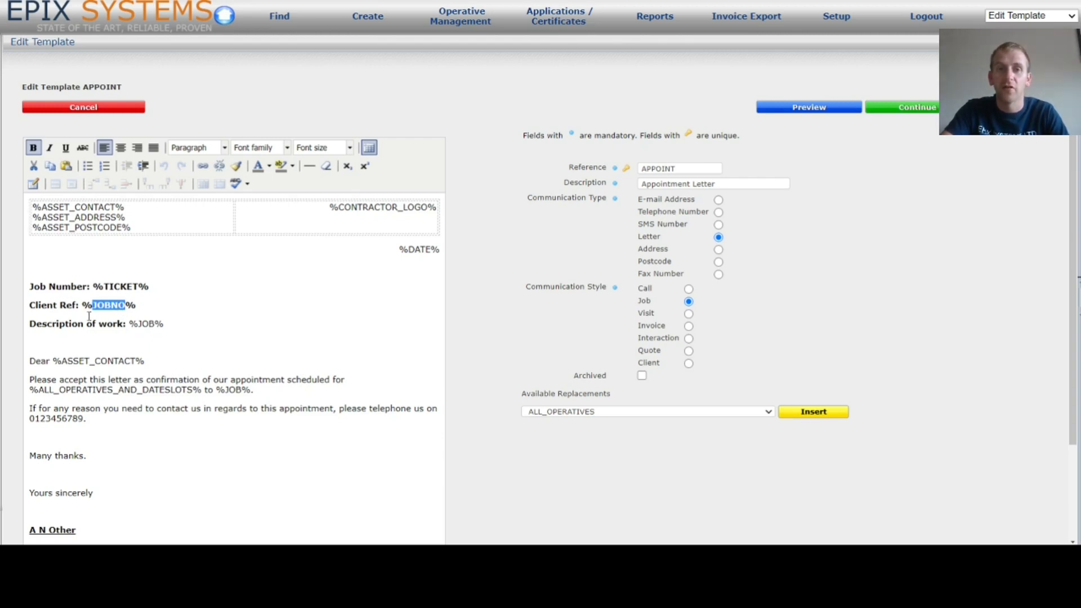
{"action": "left_click", "coordinate": [154, 323]}
{"action": "left_click_drag", "start_coordinate": [164, 324], "coordinate": [156, 322]}
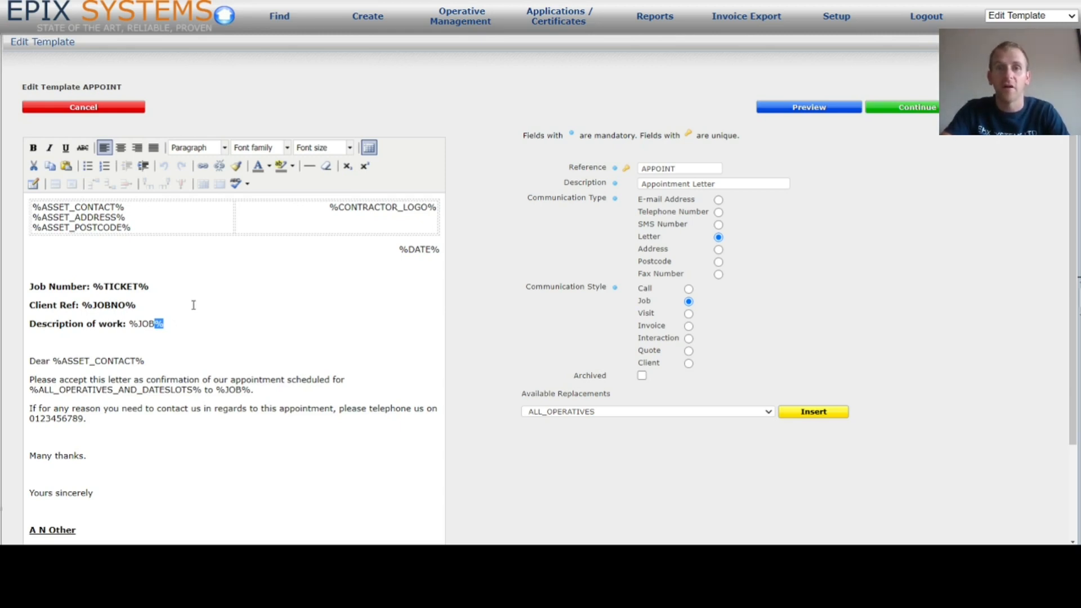
{"action": "left_click", "coordinate": [160, 324]}
{"action": "double_click", "coordinate": [141, 323]}
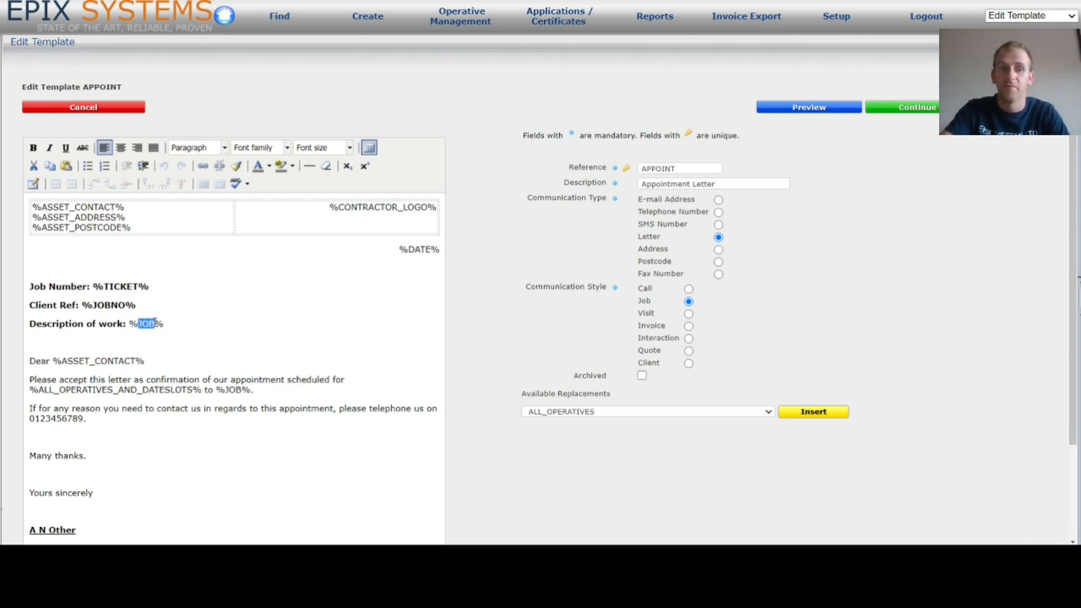
{"action": "scroll", "coordinate": [130, 364], "scroll_direction": "down", "scroll_amount": 2}
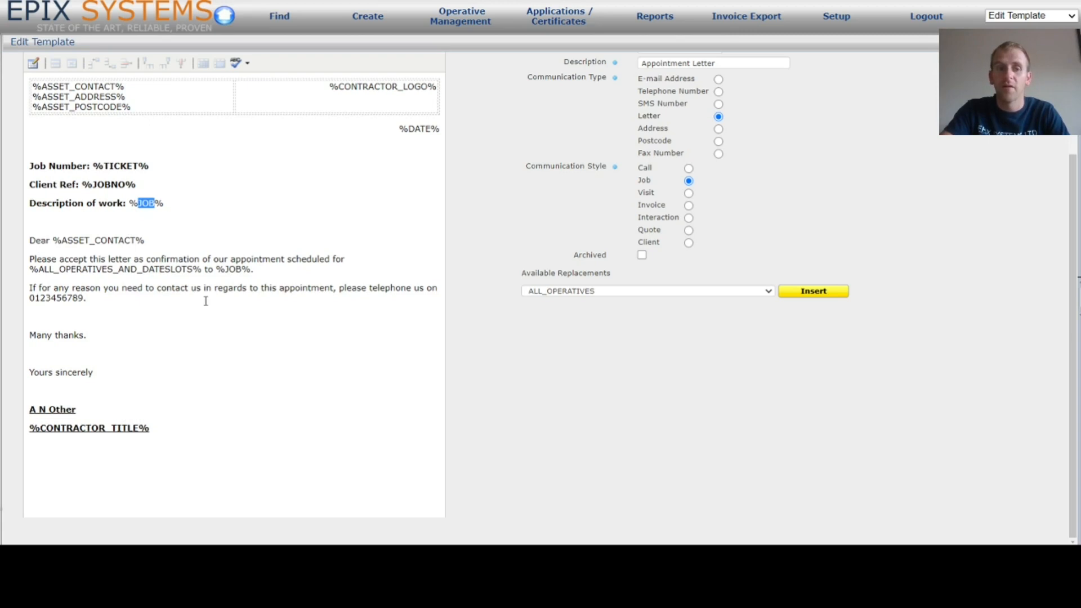
{"action": "scroll", "coordinate": [206, 302], "scroll_direction": "up", "scroll_amount": 2}
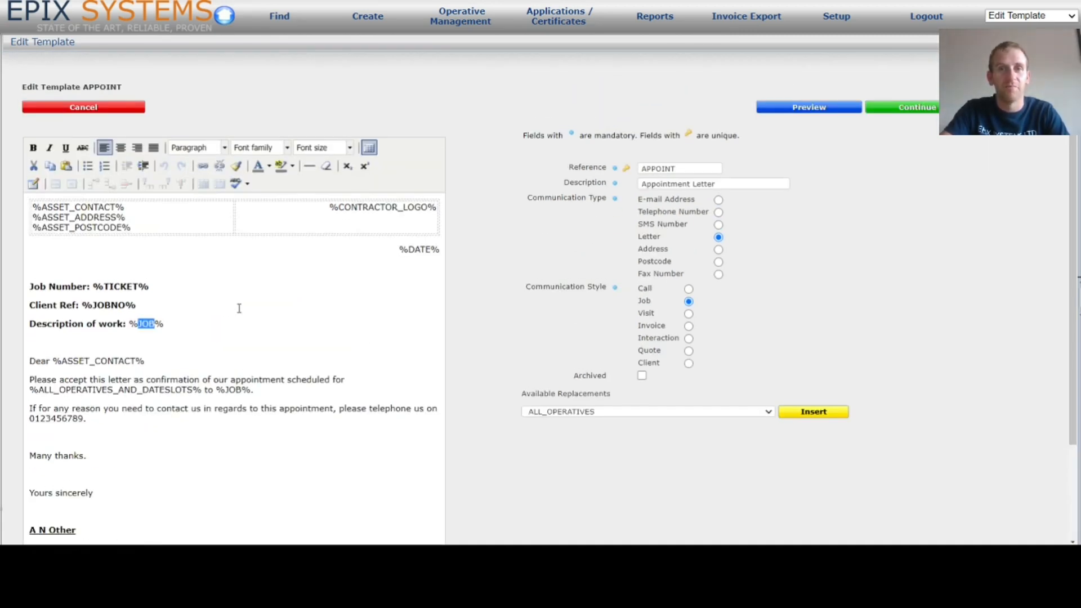
{"action": "left_click", "coordinate": [242, 304]}
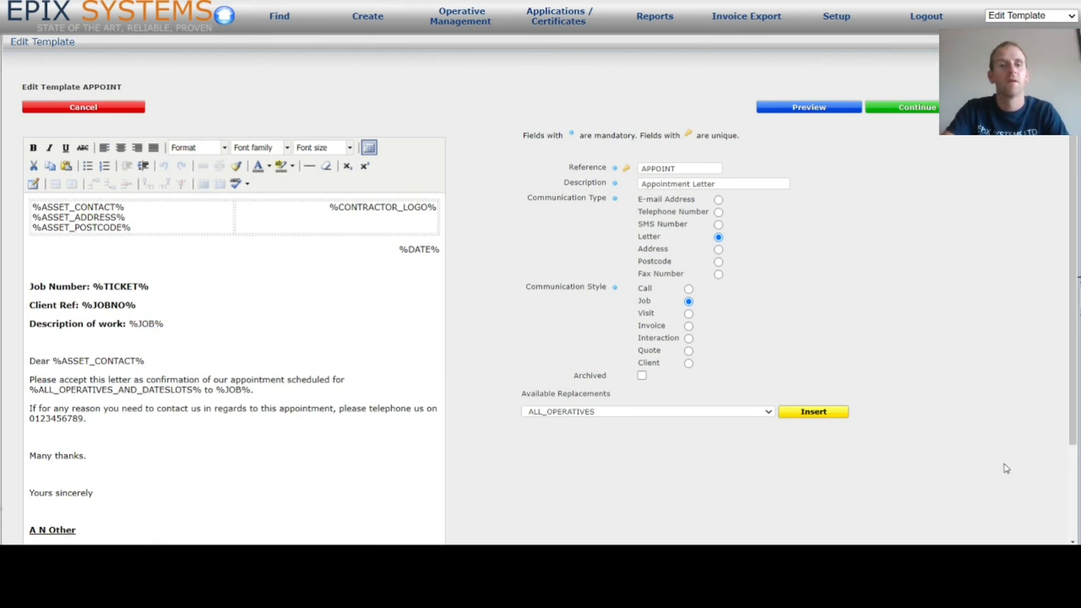
{"action": "left_click", "coordinate": [65, 108]}
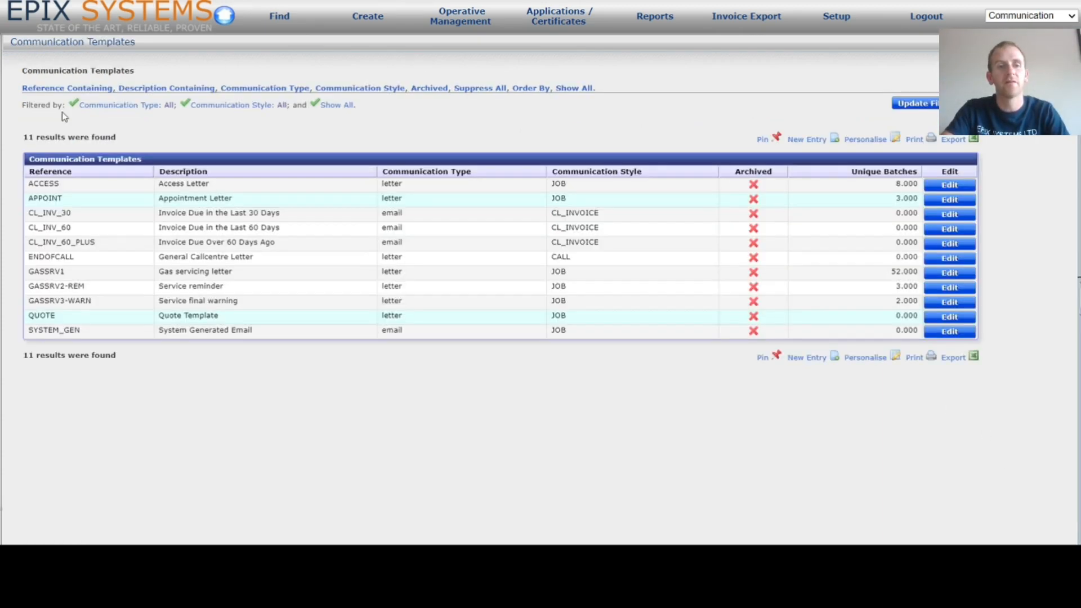
Start a new communication template with reference QUOTE-1 and description "Quote Template 1"
{"action": "left_click", "coordinate": [810, 139]}
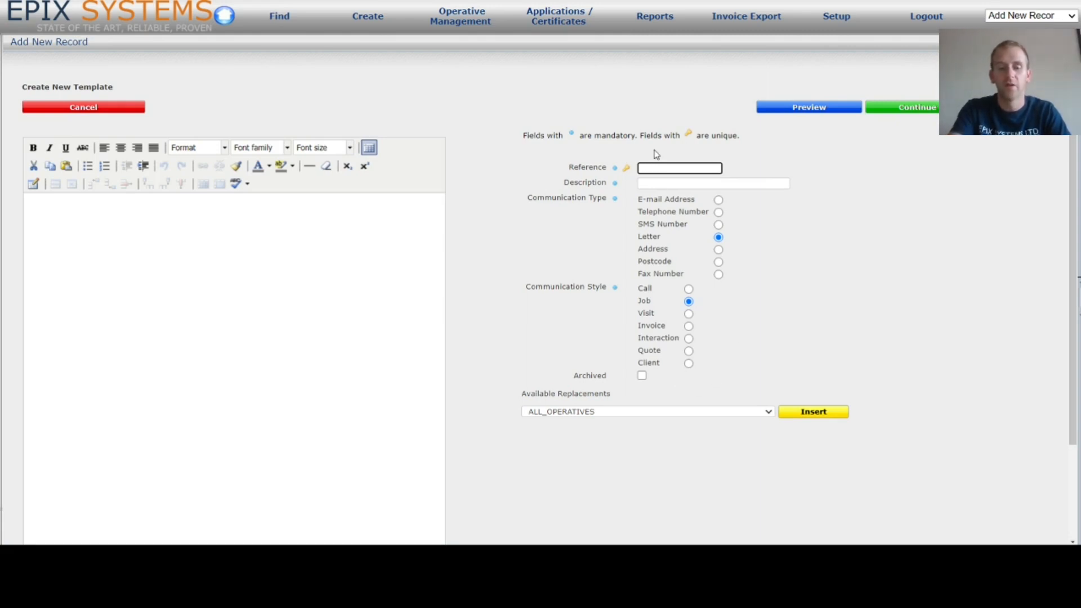
{"action": "type", "text": "QUOT"}
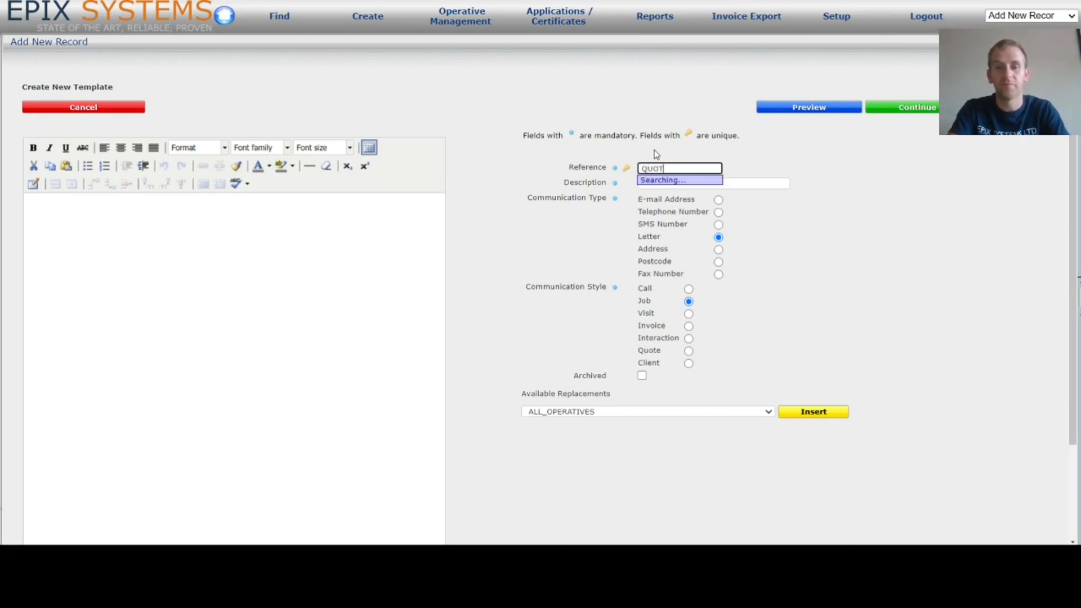
{"action": "type", "text": "E-1"}
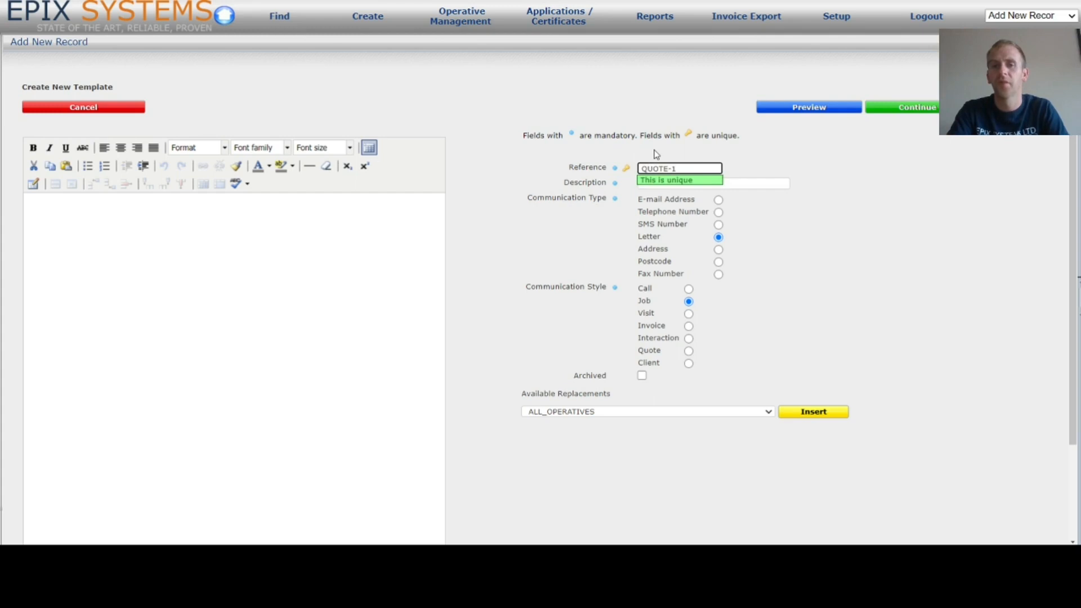
{"action": "key", "text": "Tab"}
{"action": "type", "text": "Quote Template 1"}
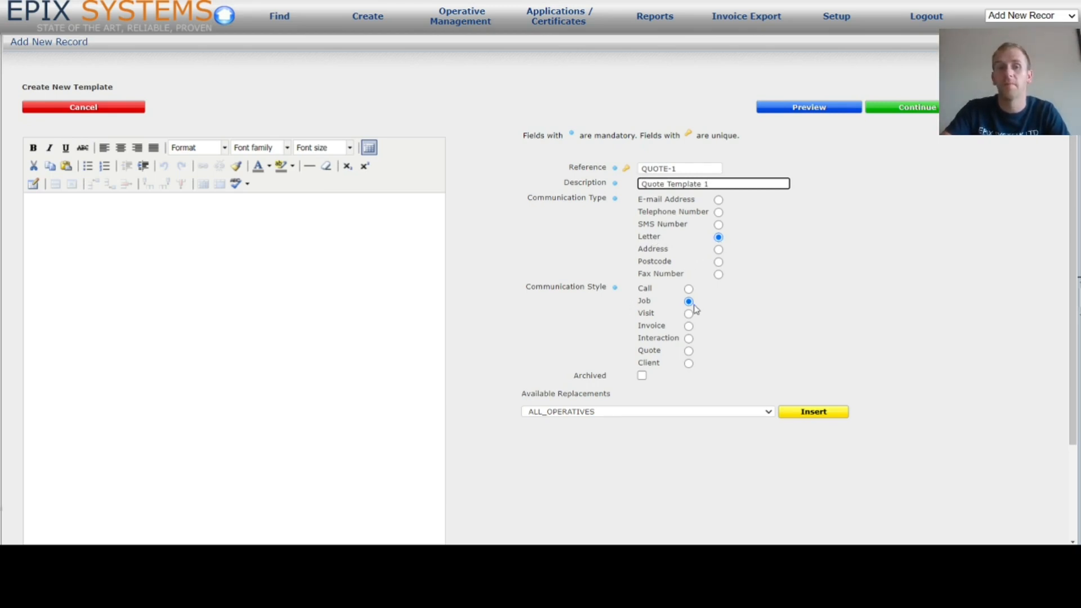
Insert the CONTRACTOR_LOGO and DATE replacements as right-aligned separate lines at the start of the letter
{"action": "left_click", "coordinate": [202, 217]}
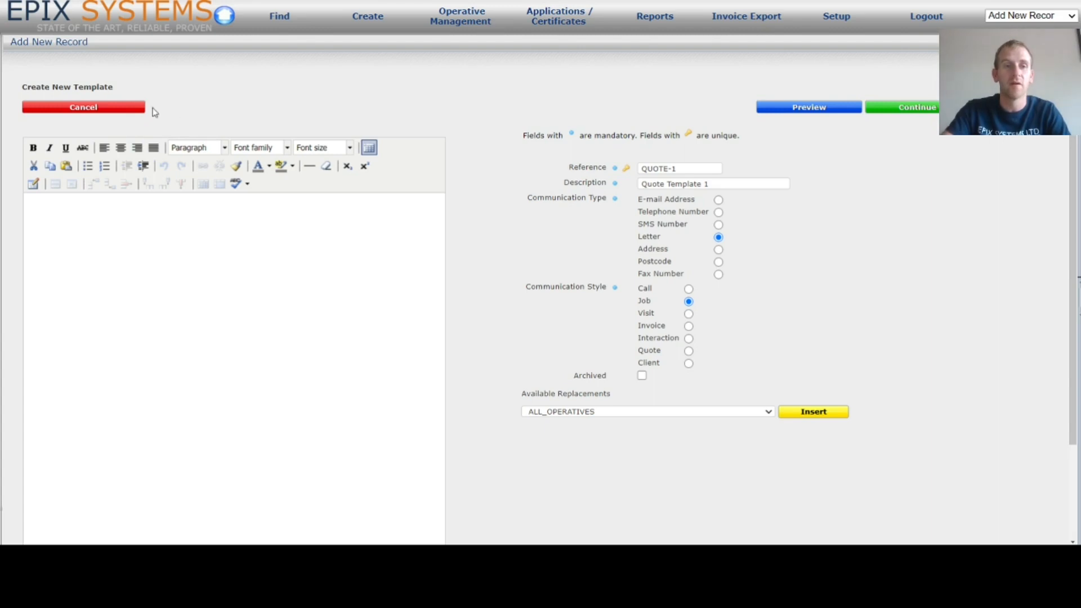
{"action": "left_click", "coordinate": [138, 150]}
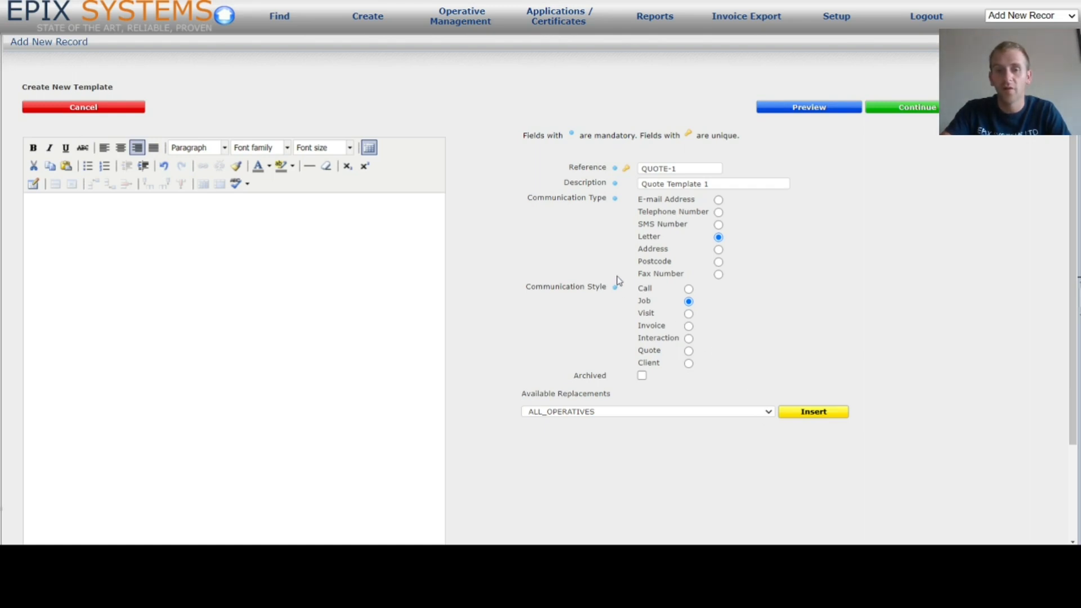
{"action": "left_click", "coordinate": [597, 369]}
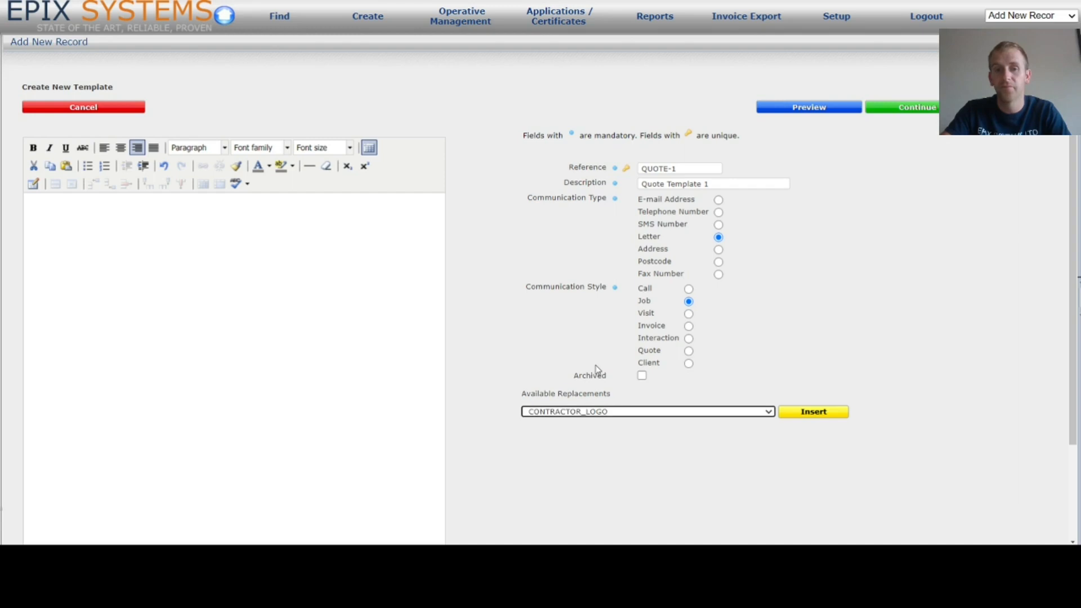
{"action": "left_click", "coordinate": [811, 412]}
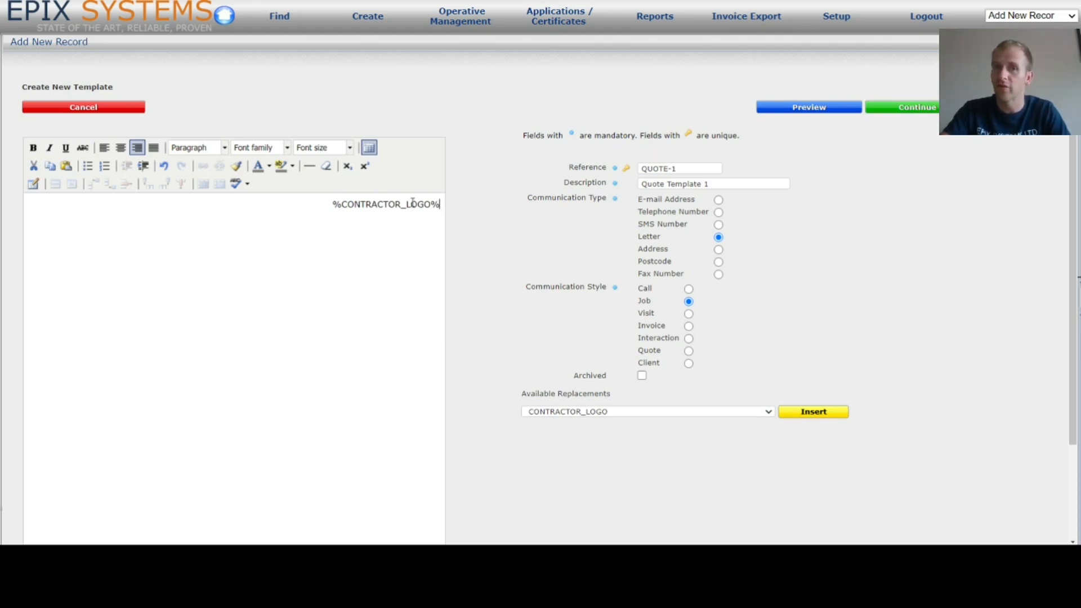
{"action": "key", "text": "Return"}
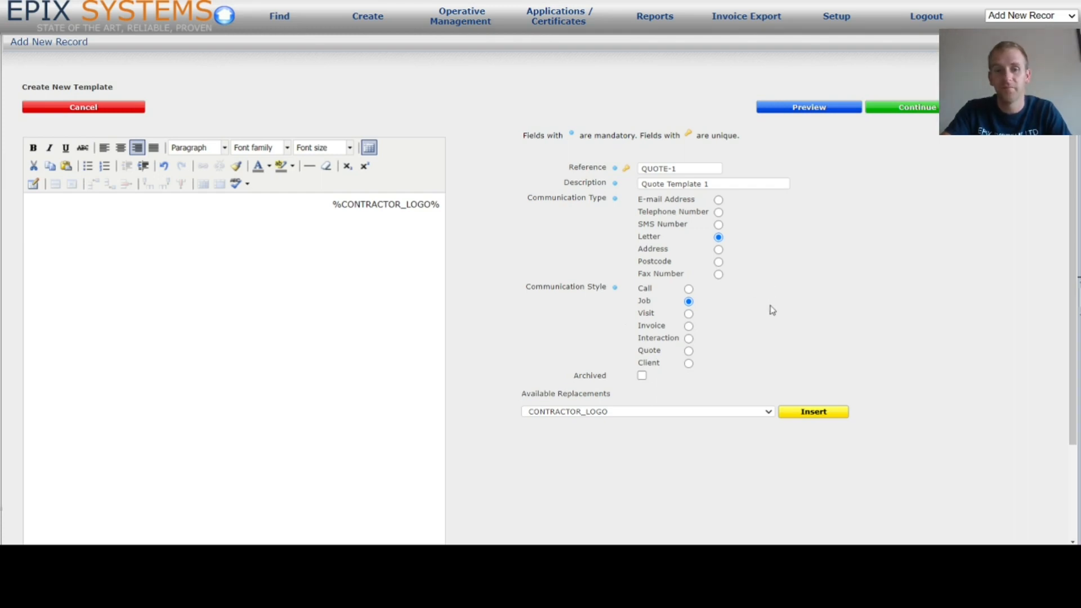
{"action": "left_click", "coordinate": [544, 311]}
{"action": "left_click", "coordinate": [816, 420]}
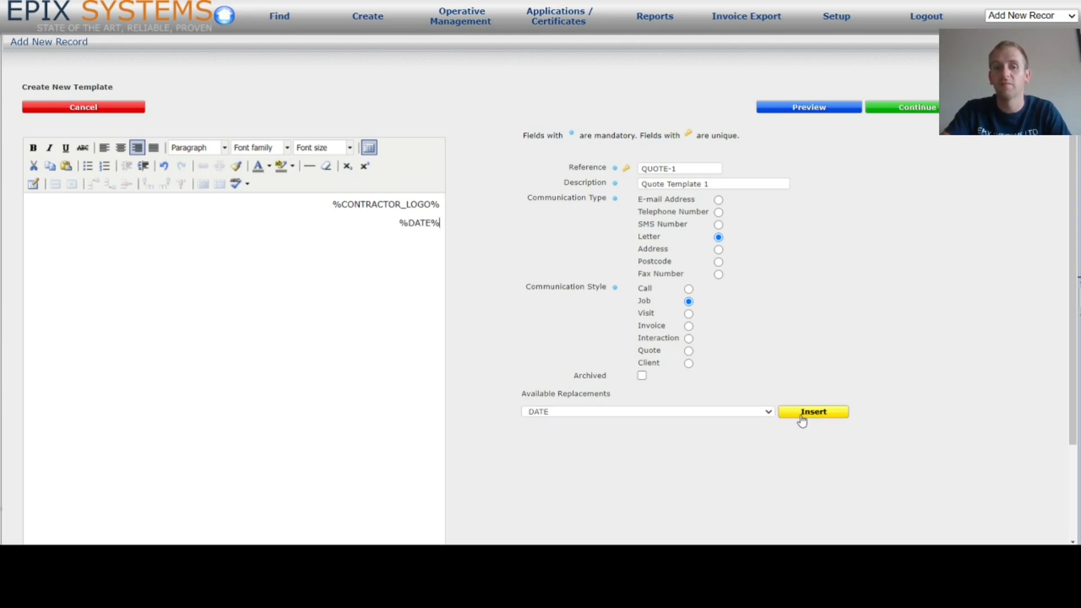
{"action": "key", "text": "Return"}
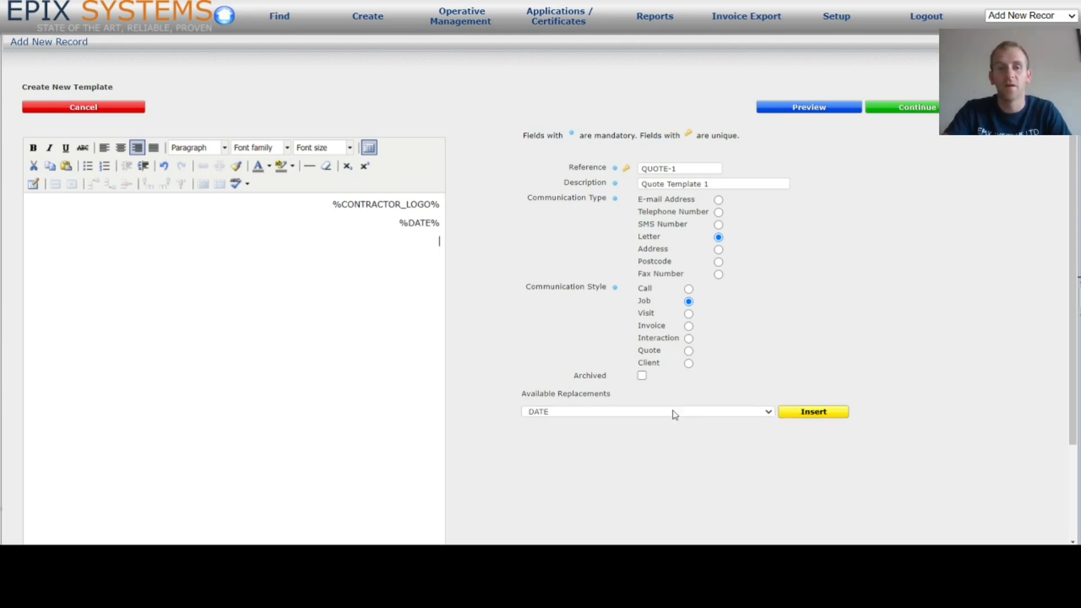
Add a left-aligned salutation under the date, reading "Dear" followed by the ASSET_CONTACT replacement
{"action": "left_click", "coordinate": [103, 149]}
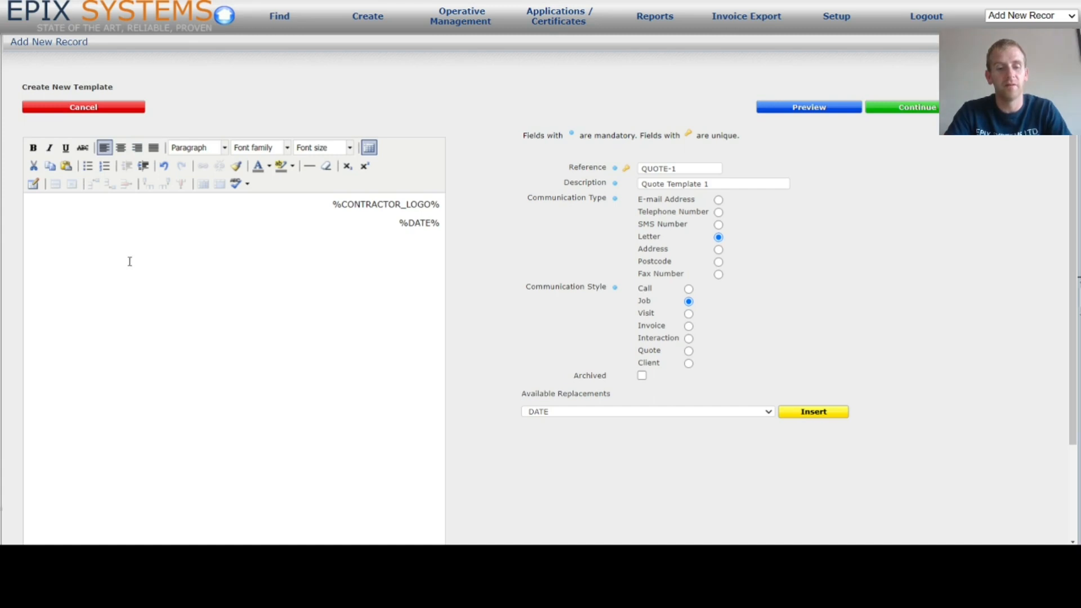
{"action": "type", "text": "Dear"}
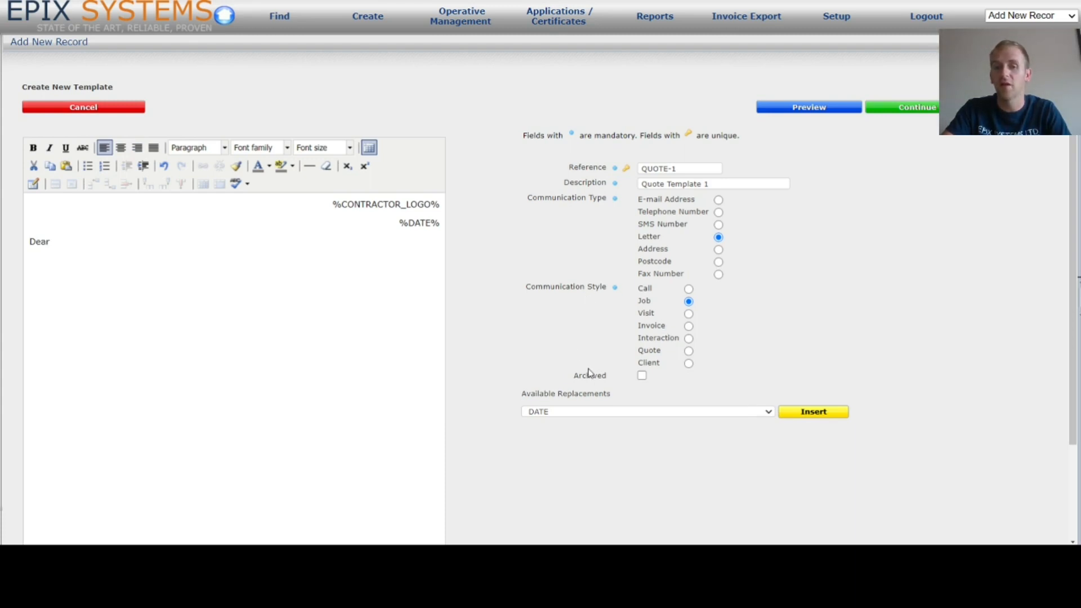
{"action": "left_click", "coordinate": [583, 390]}
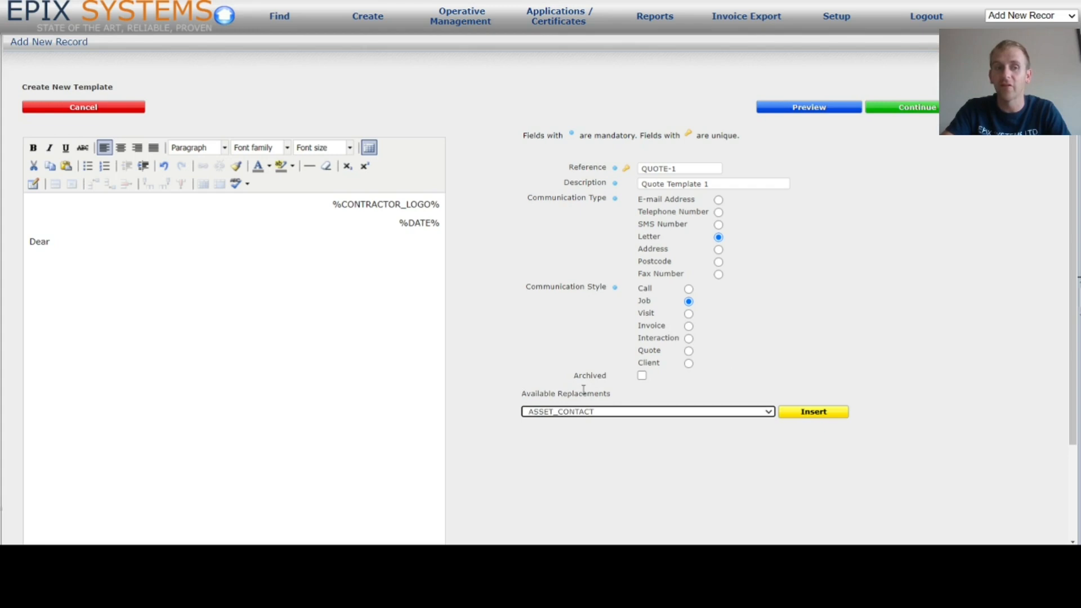
{"action": "left_click", "coordinate": [803, 415]}
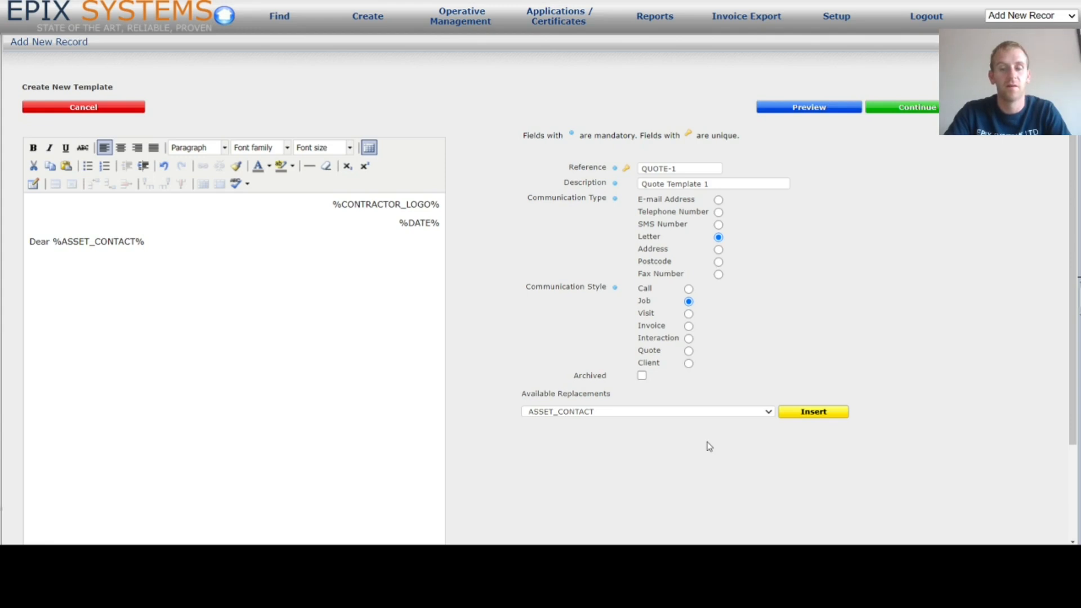
Below the salutation, write "Please find details below for the quote regarding job reference" and end it with the JOBNO replacement and a full stop
{"action": "type", "text": "Please find details b"}
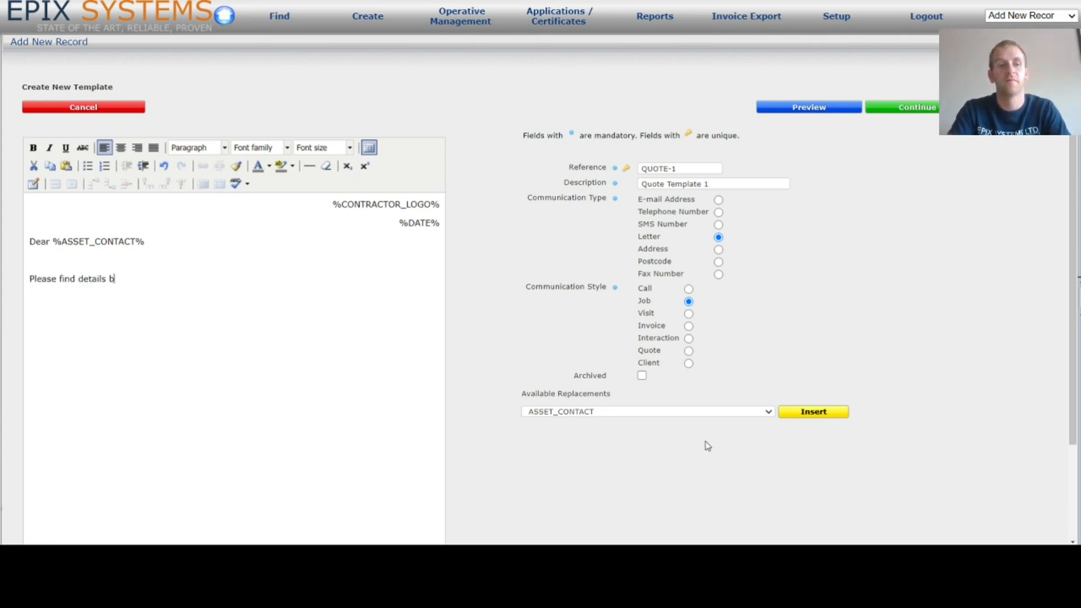
{"action": "type", "text": "elow for the "}
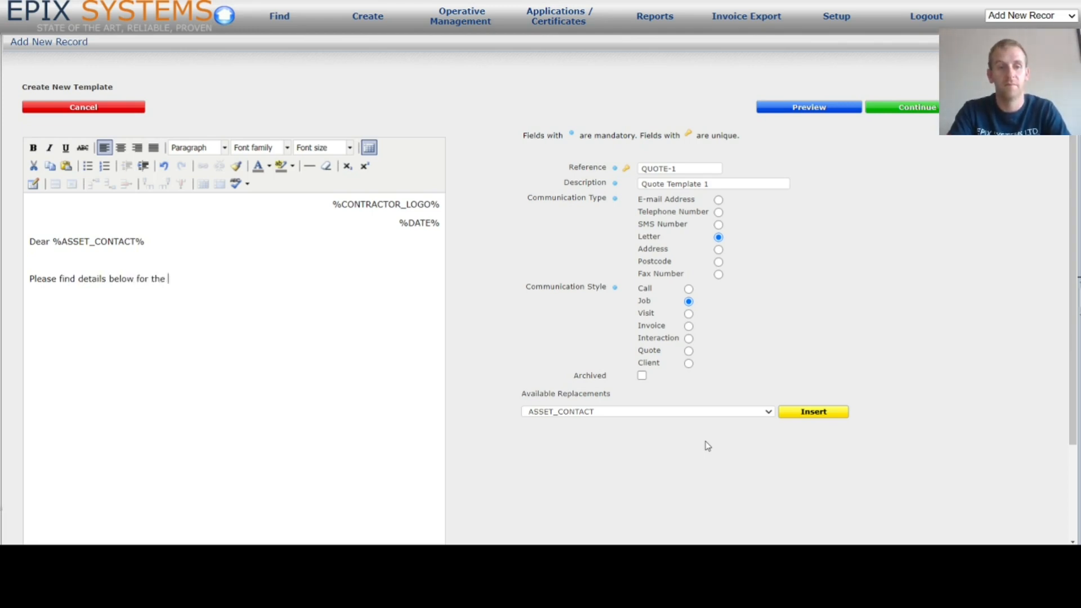
{"action": "type", "text": "quote"}
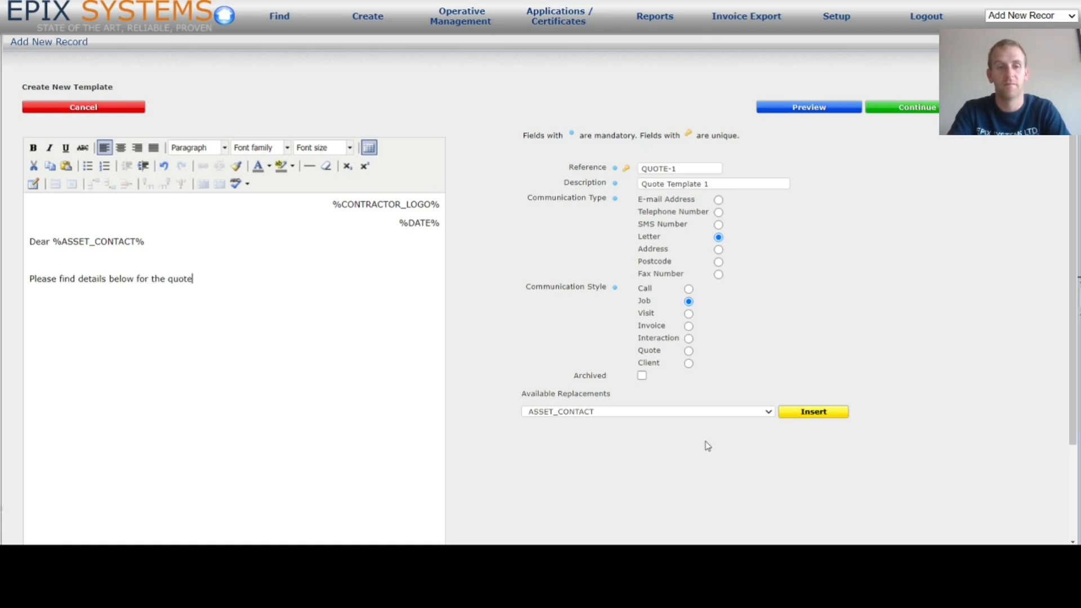
{"action": "type", "text": " regarding job reference"}
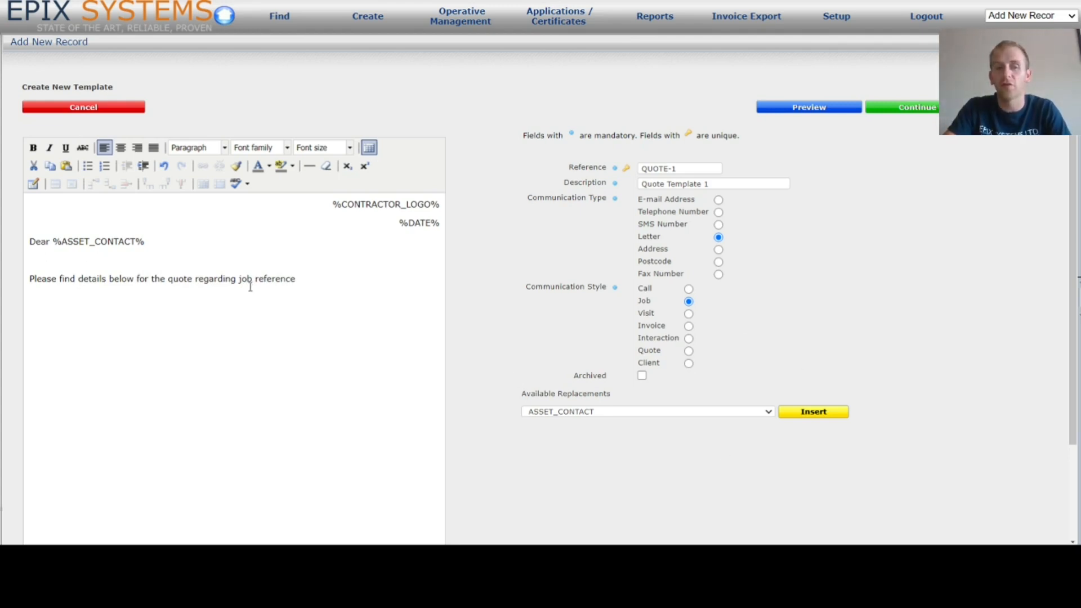
{"action": "left_click", "coordinate": [750, 404]}
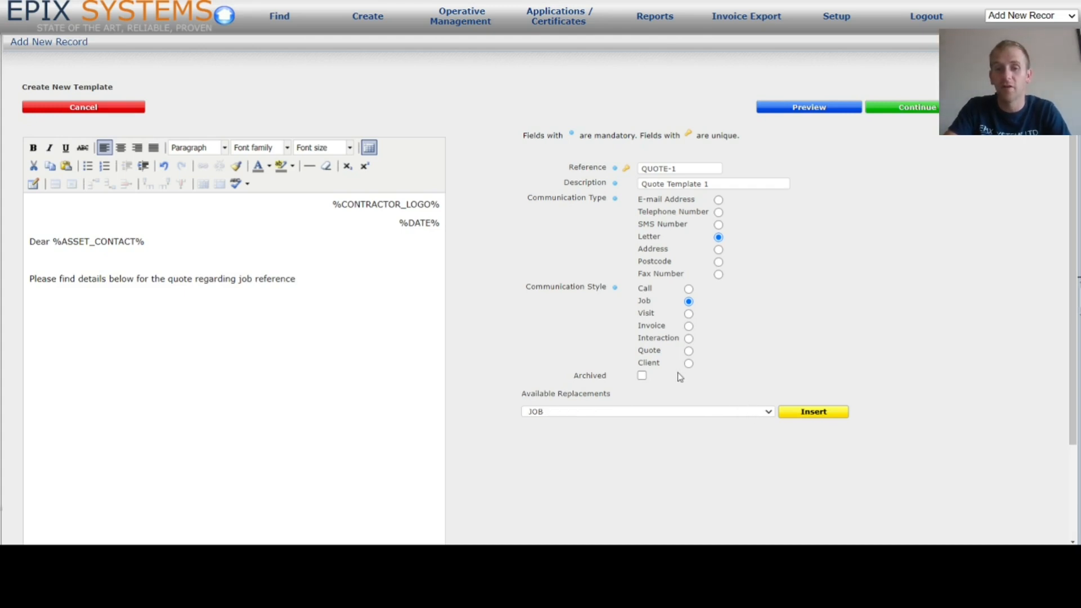
{"action": "key", "text": "Down"}
{"action": "left_click", "coordinate": [815, 413]}
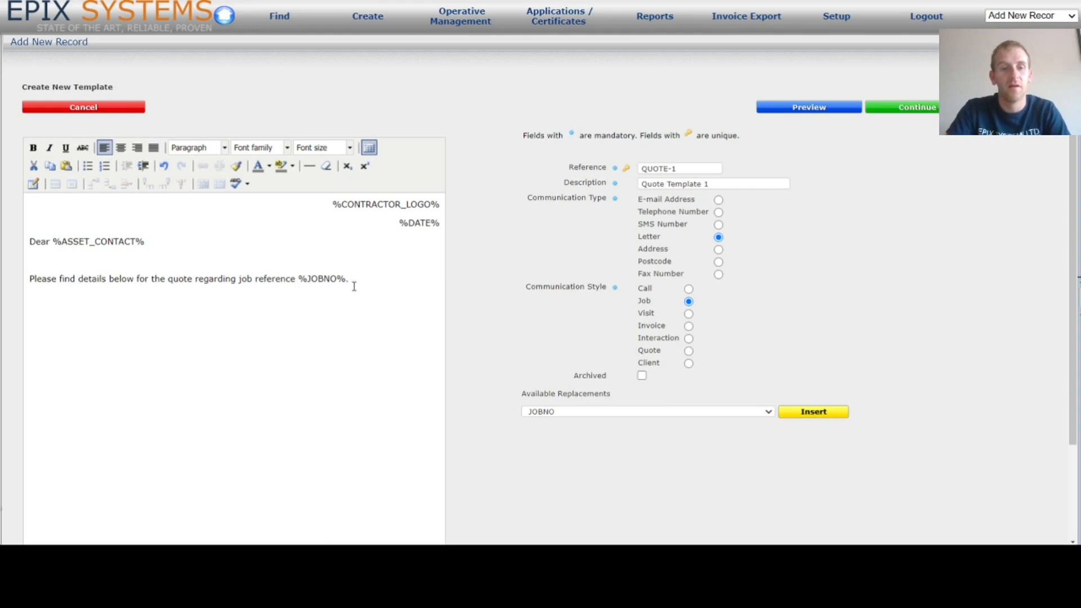
Add a "Job Details:" line below the opening sentence, with the JOB replacement on the line beneath it
{"action": "type", "text": "Job Details"}
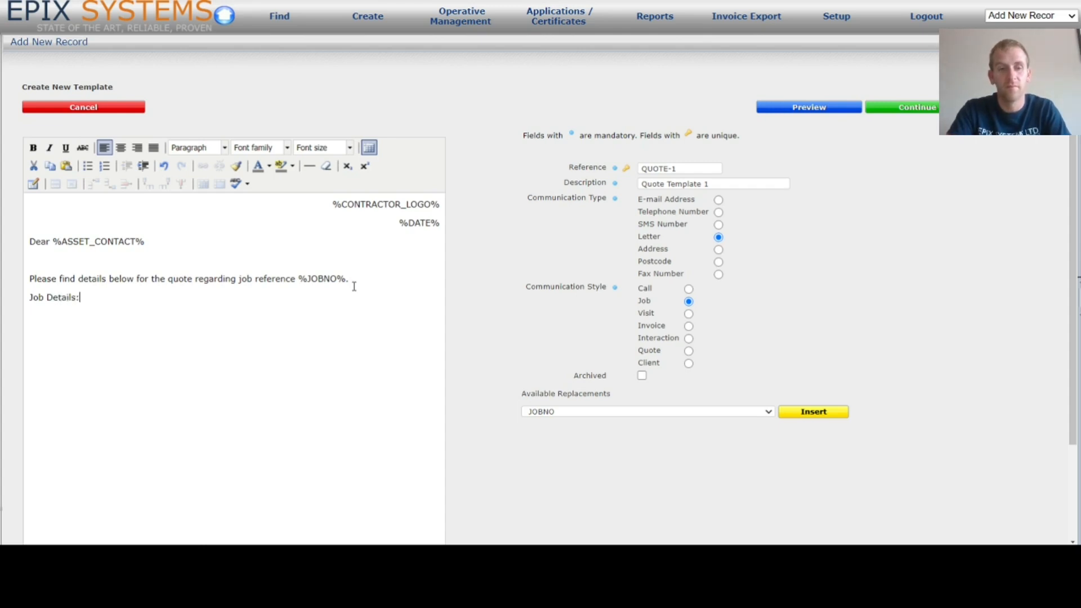
{"action": "type", "text": ":"}
{"action": "key", "text": "Return"}
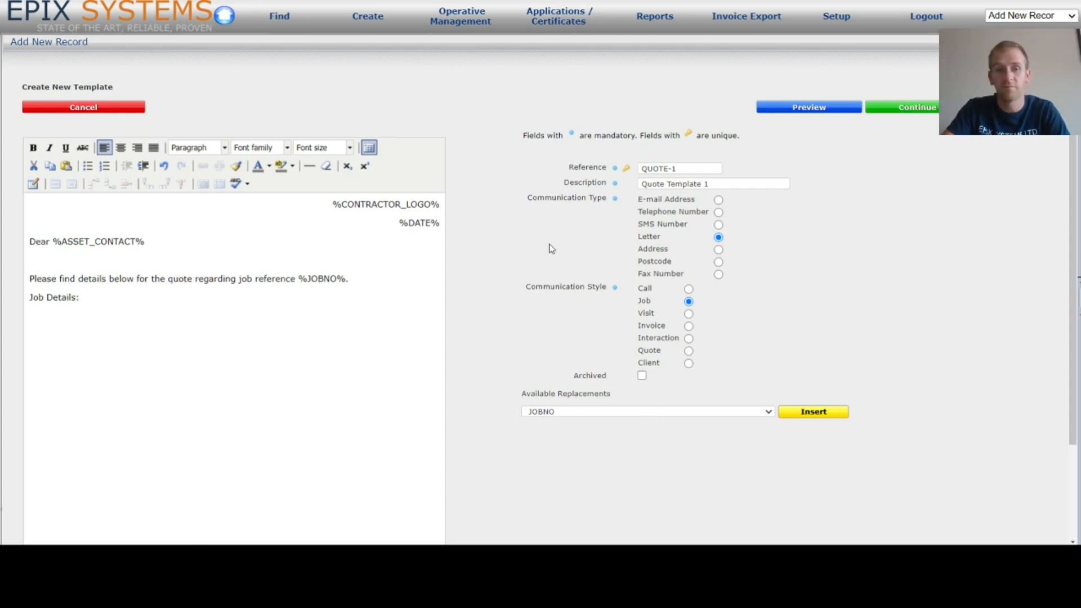
{"action": "key", "text": "Up"}
{"action": "left_click", "coordinate": [803, 413]}
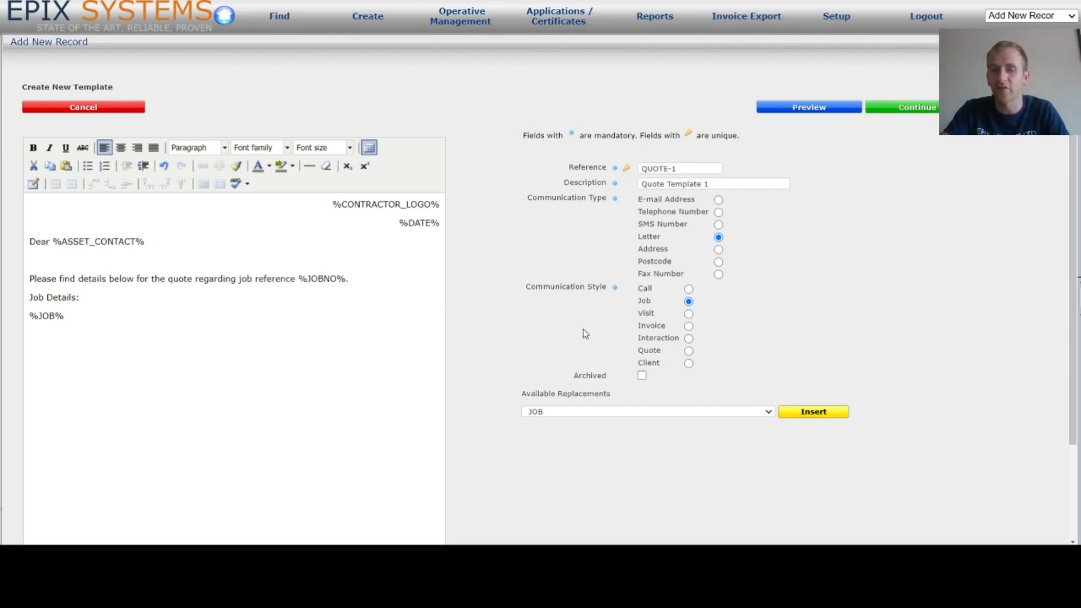
Insert the LINES_DESC_QTY_RATE_TOTAL replacement below the job placeholder, leaving a blank line between, and centre it
{"action": "left_click", "coordinate": [603, 307]}
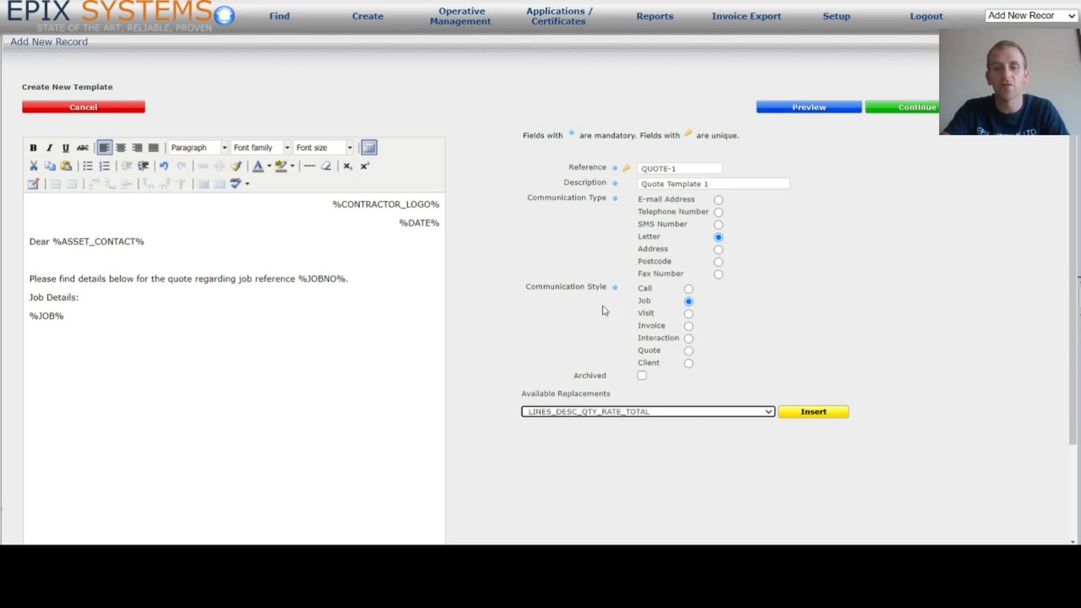
{"action": "left_click", "coordinate": [814, 412]}
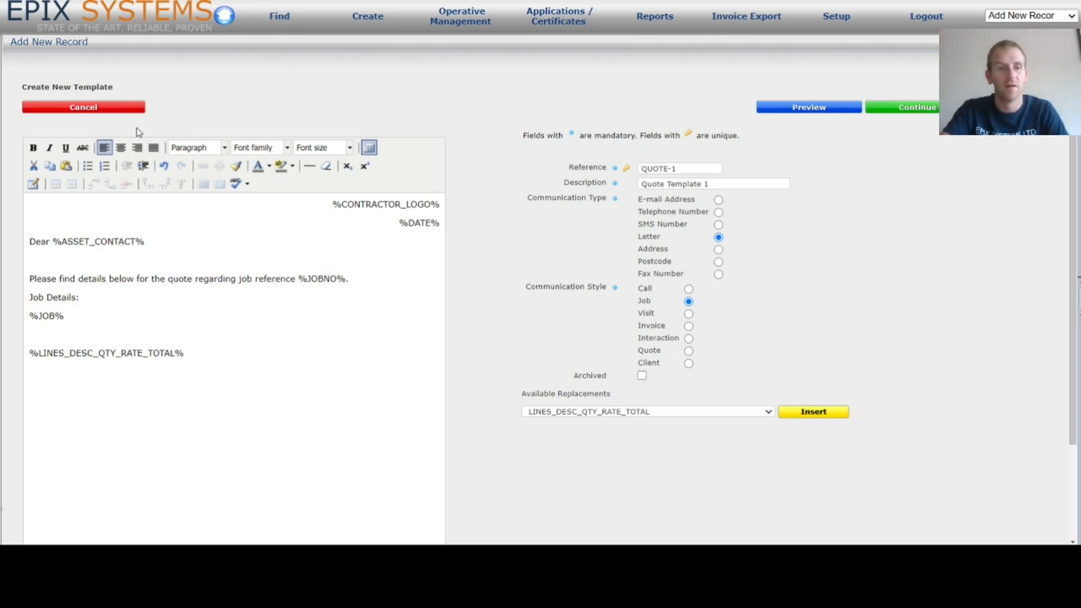
{"action": "left_click", "coordinate": [121, 148]}
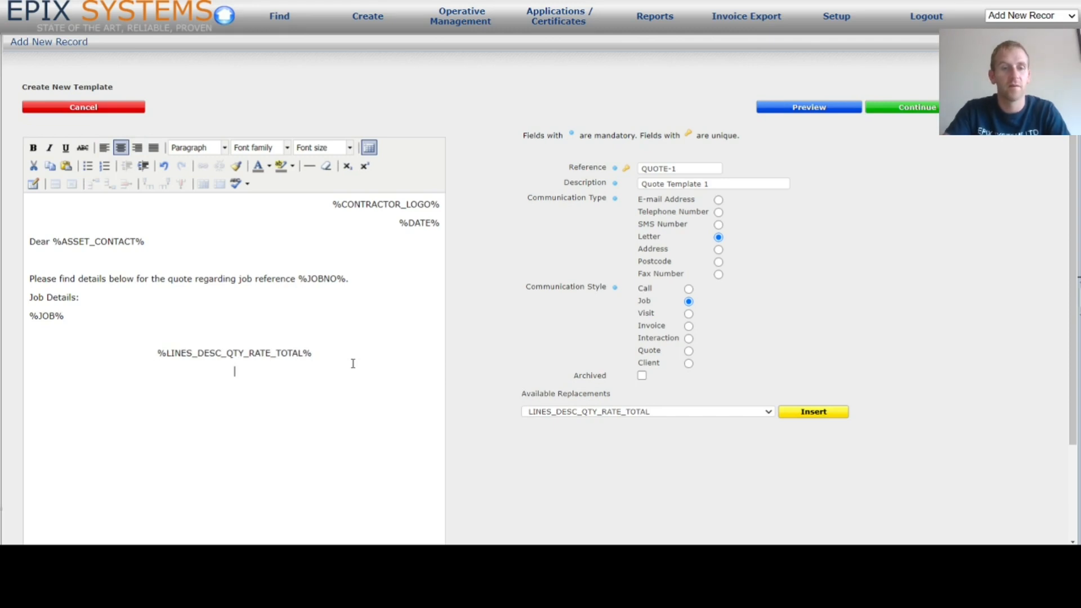
Add the left-aligned closing sentence "Please contaact us should you have any questions." below the quote lines placeholder
{"action": "left_click", "coordinate": [104, 148]}
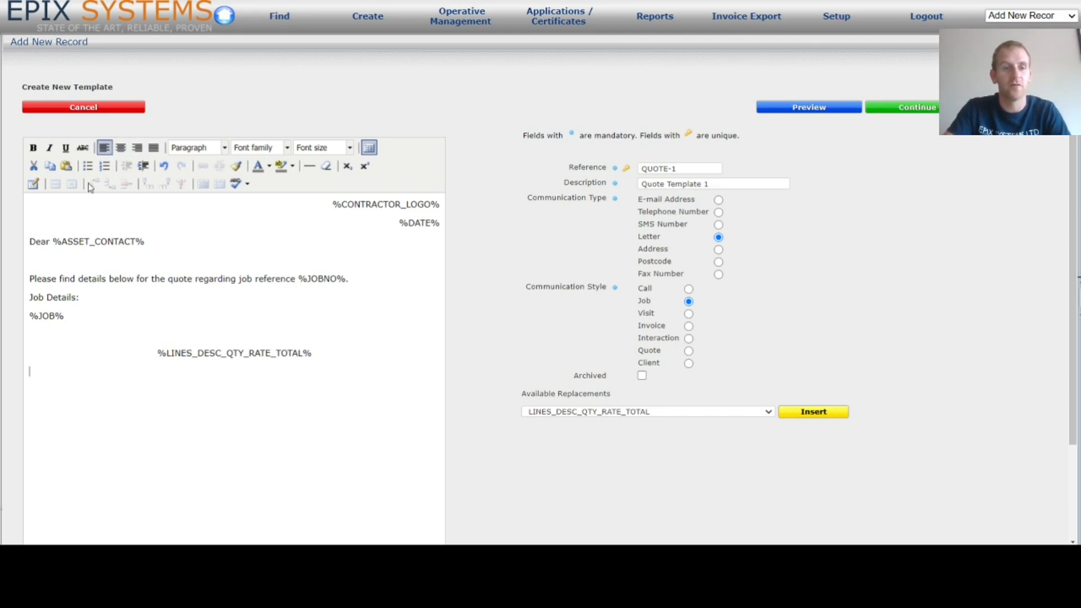
{"action": "type", "text": "Please"}
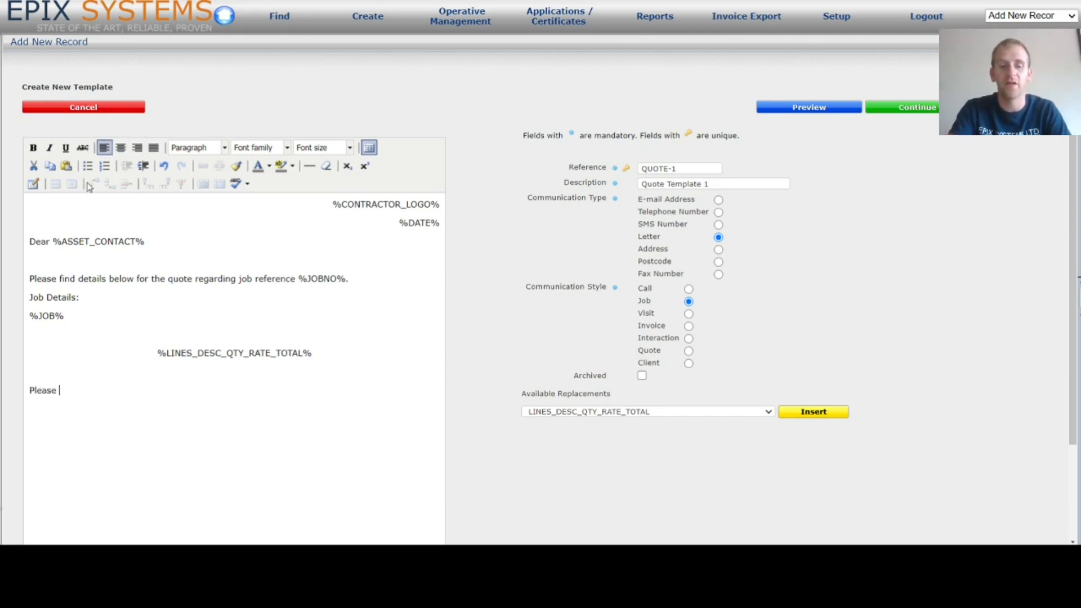
{"action": "type", "text": " contaact "}
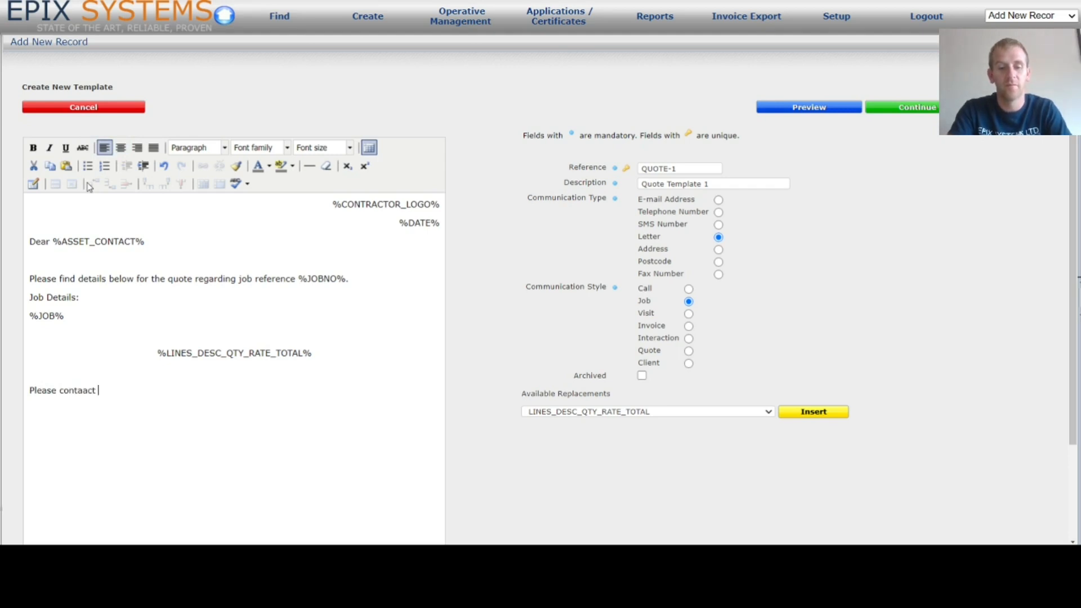
{"action": "type", "text": "us should y"}
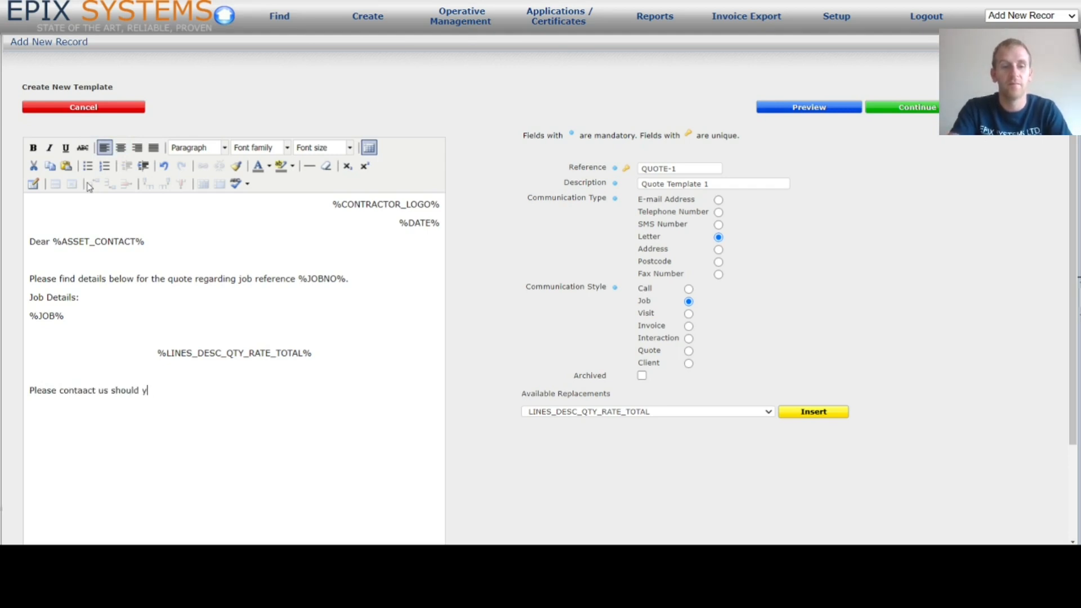
{"action": "type", "text": "ou have any questions.  "}
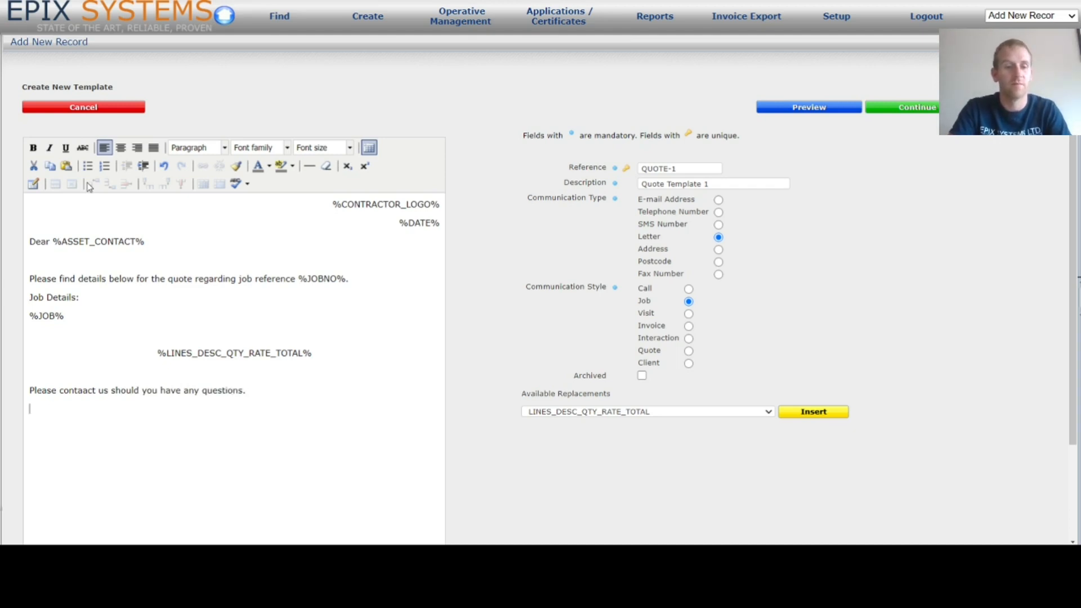
Sign off the letter with "Kind Regards", the sender's first name and "Epix Systems" on separate lines
{"action": "type", "text": "Kind Rega"}
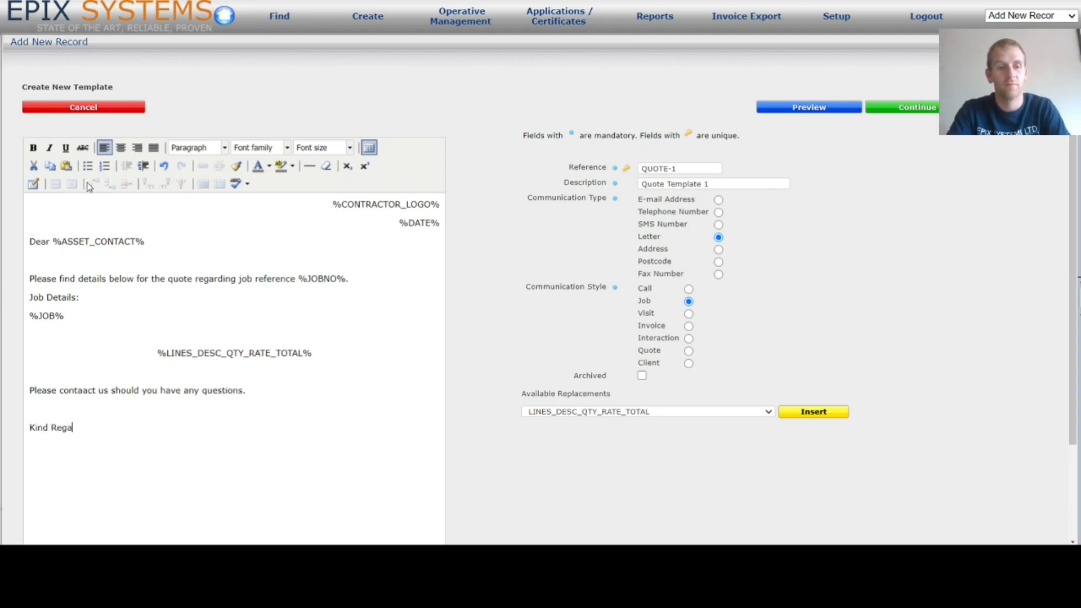
{"action": "type", "text": "rds Chris "}
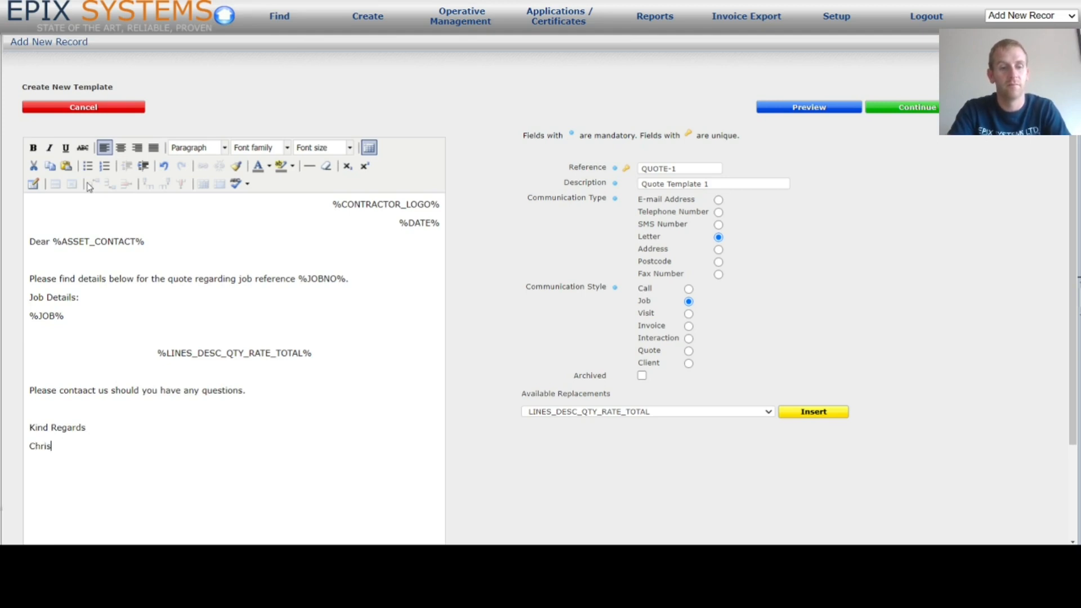
{"action": "type", "text": "Epix Systems"}
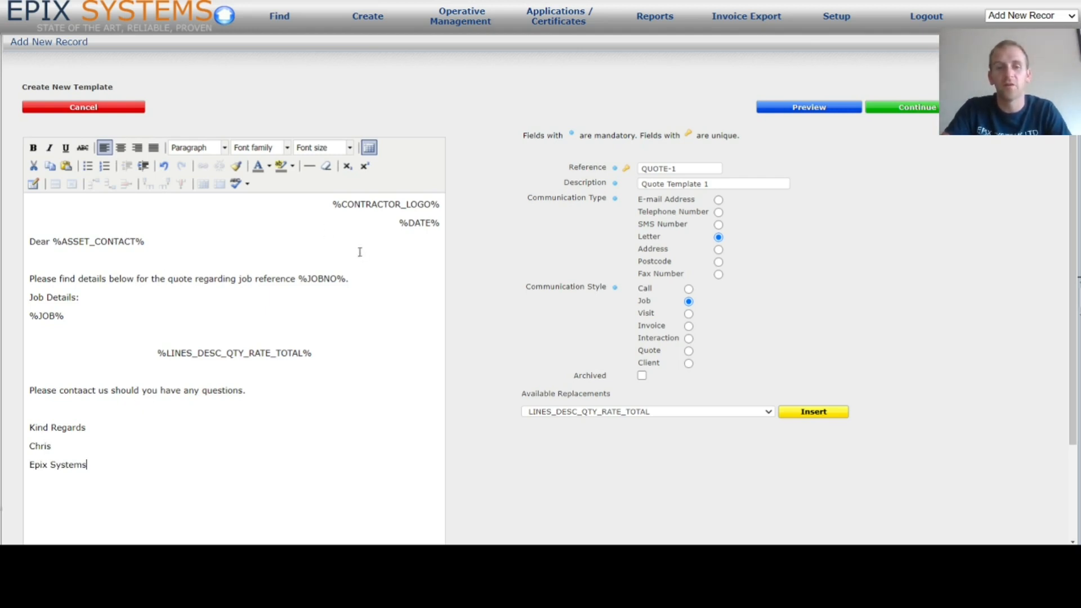
Make the JOBNO placeholder and the "Job Details:" line bold, and italicise the JOB placeholder
{"action": "left_click_drag", "start_coordinate": [350, 280], "coordinate": [299, 279]}
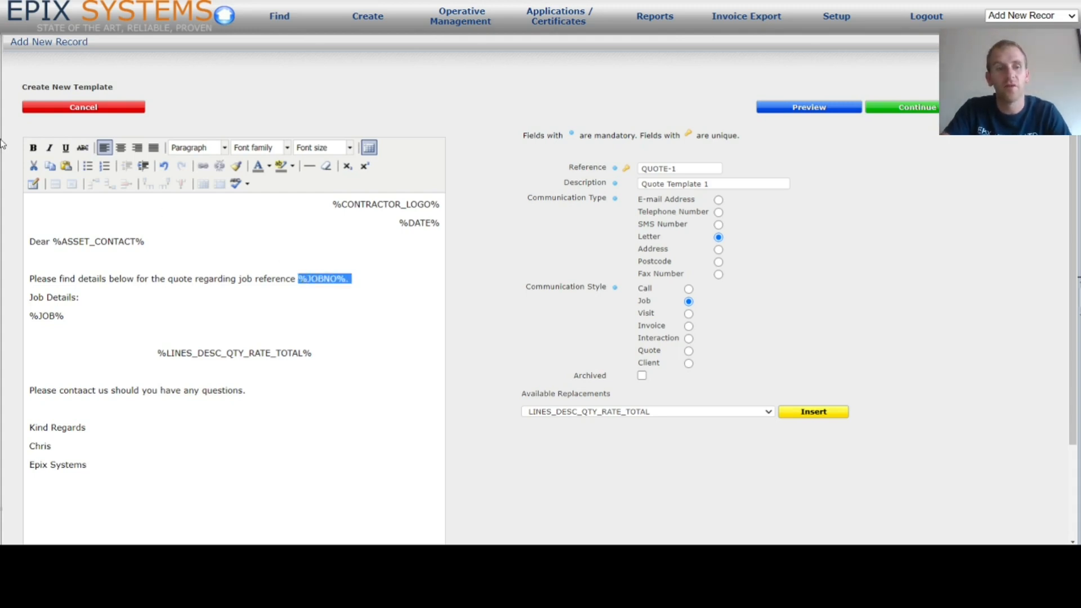
{"action": "left_click", "coordinate": [32, 147]}
{"action": "left_click_drag", "start_coordinate": [82, 296], "coordinate": [26, 292]}
{"action": "left_click", "coordinate": [32, 147]}
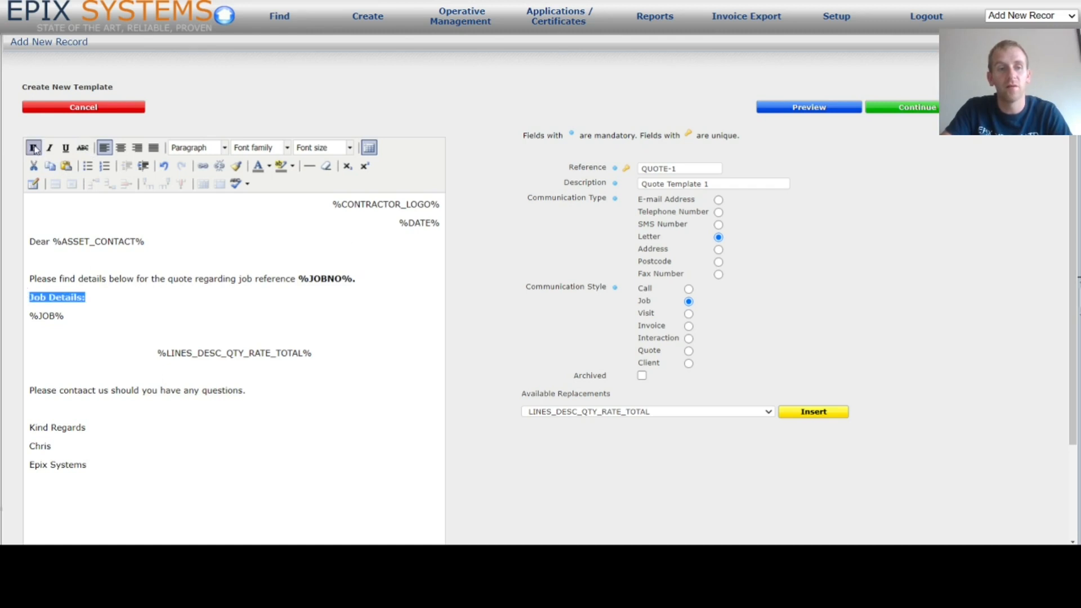
{"action": "left_click_drag", "start_coordinate": [73, 316], "coordinate": [28, 316]}
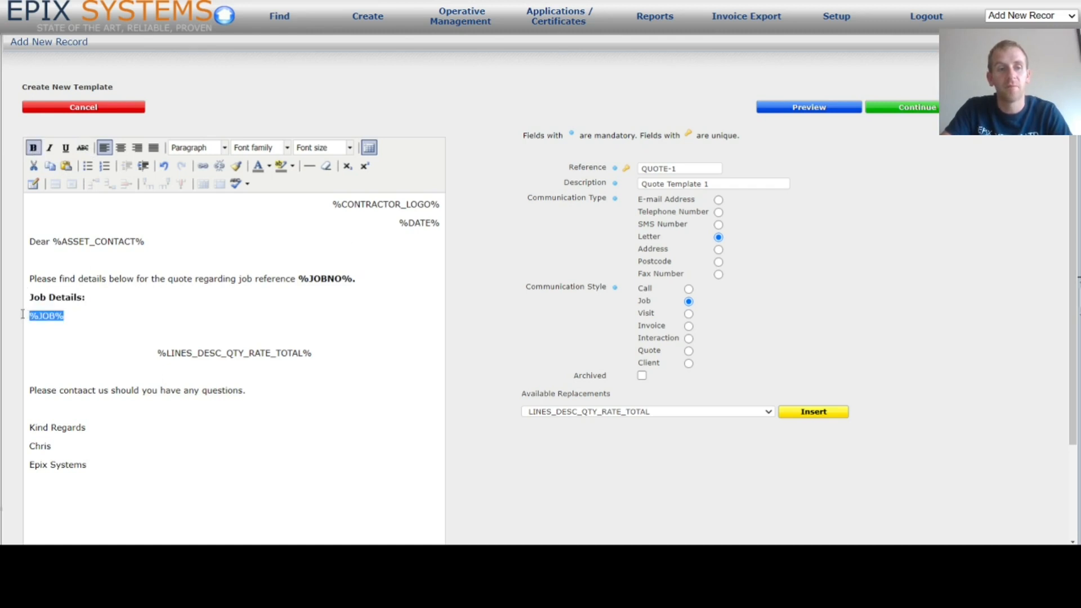
{"action": "left_click", "coordinate": [55, 149]}
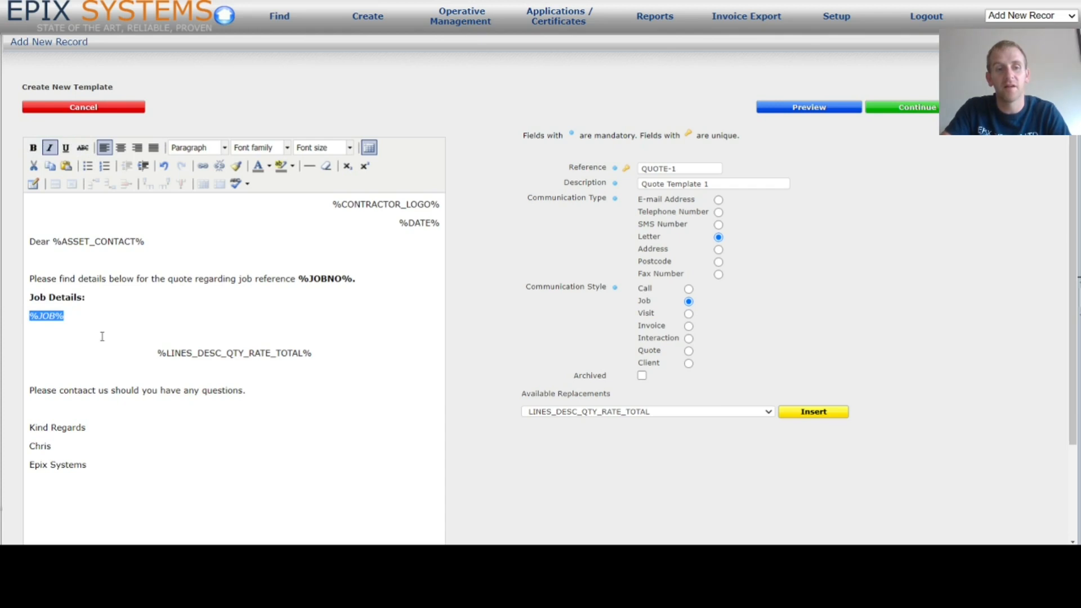
Remove the blank line between the JOB and LINES_DESC_QTY_RATE_TOTAL placeholders and save the new template
{"action": "left_click", "coordinate": [230, 353]}
{"action": "double_click", "coordinate": [230, 353]}
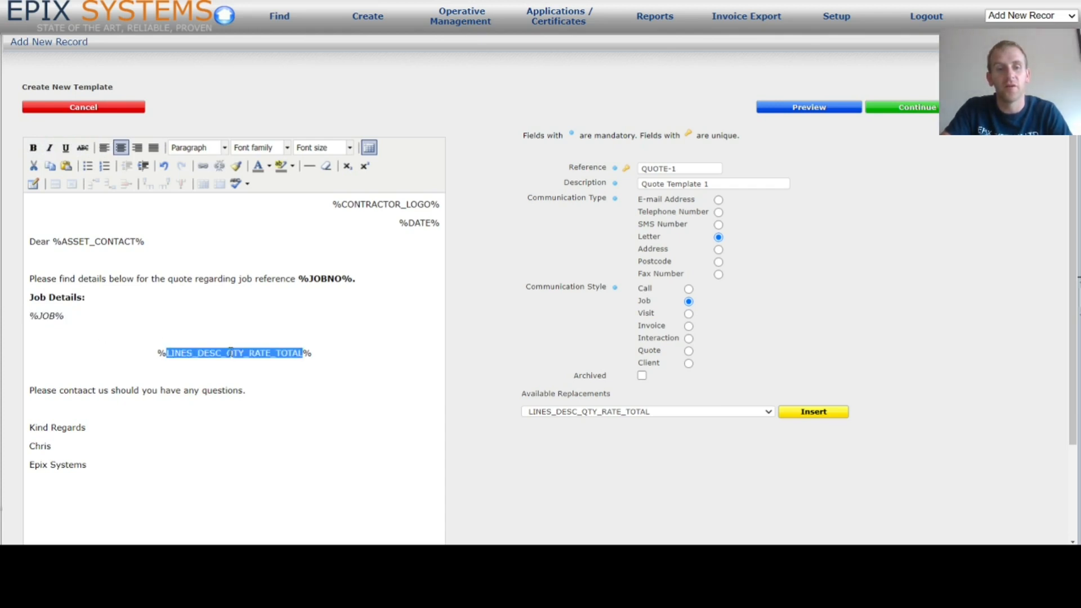
{"action": "left_click", "coordinate": [252, 325]}
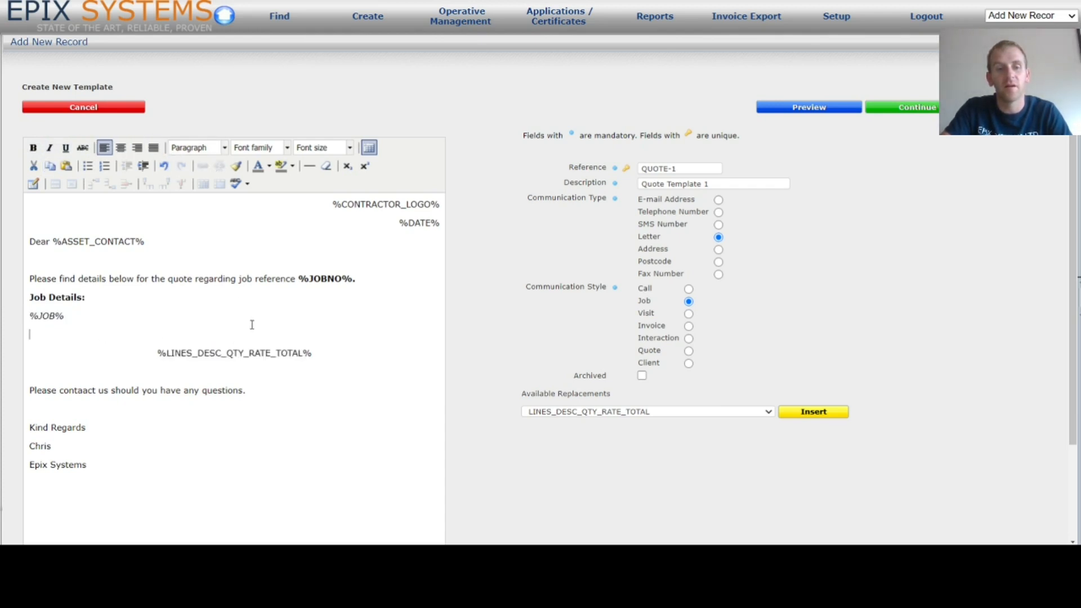
{"action": "key", "text": "BackSpace"}
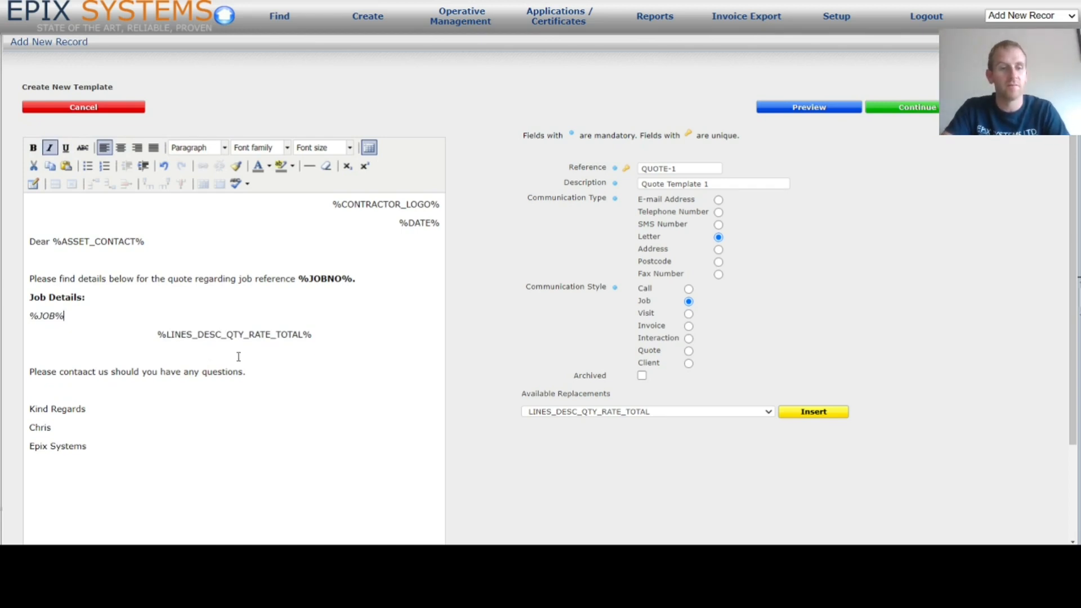
{"action": "left_click", "coordinate": [136, 450]}
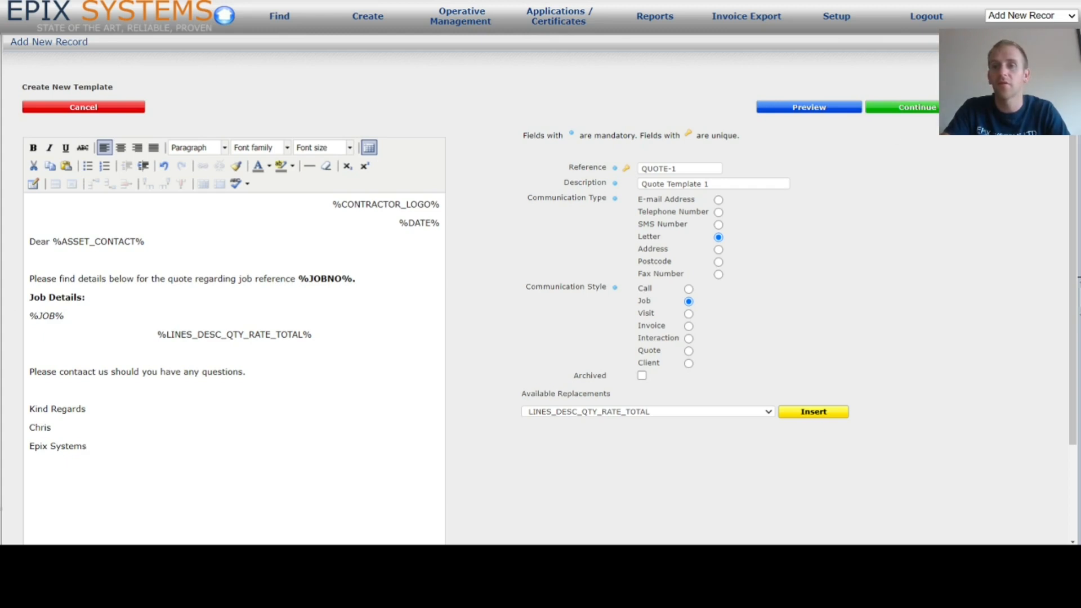
{"action": "left_click", "coordinate": [921, 109]}
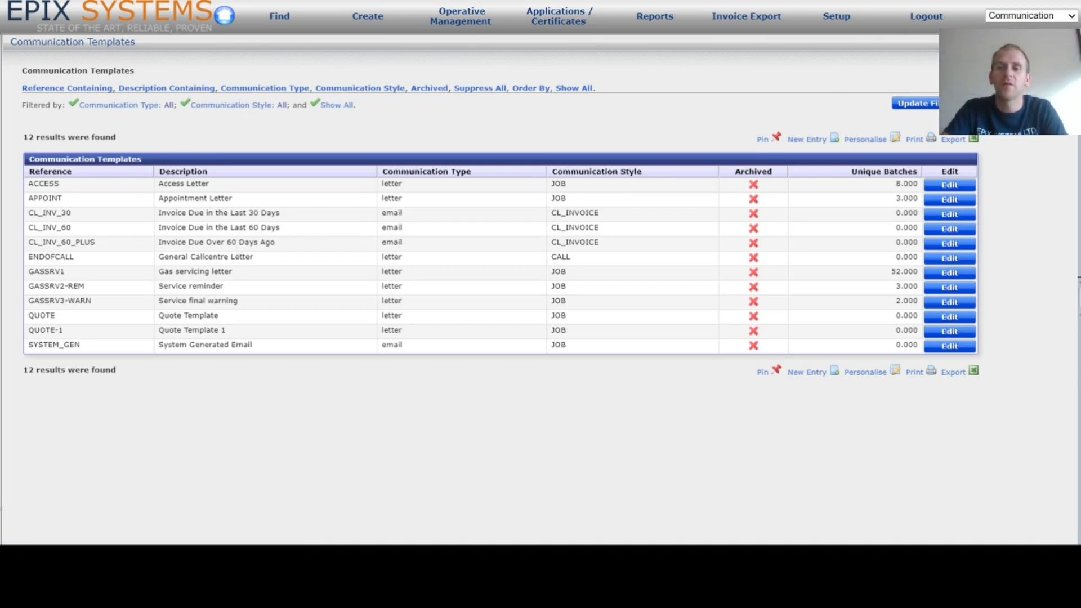
Open a "Service boiler" job with Supervisor status from the items requiring action and start editing its sales lines
{"action": "left_click", "coordinate": [1044, 42]}
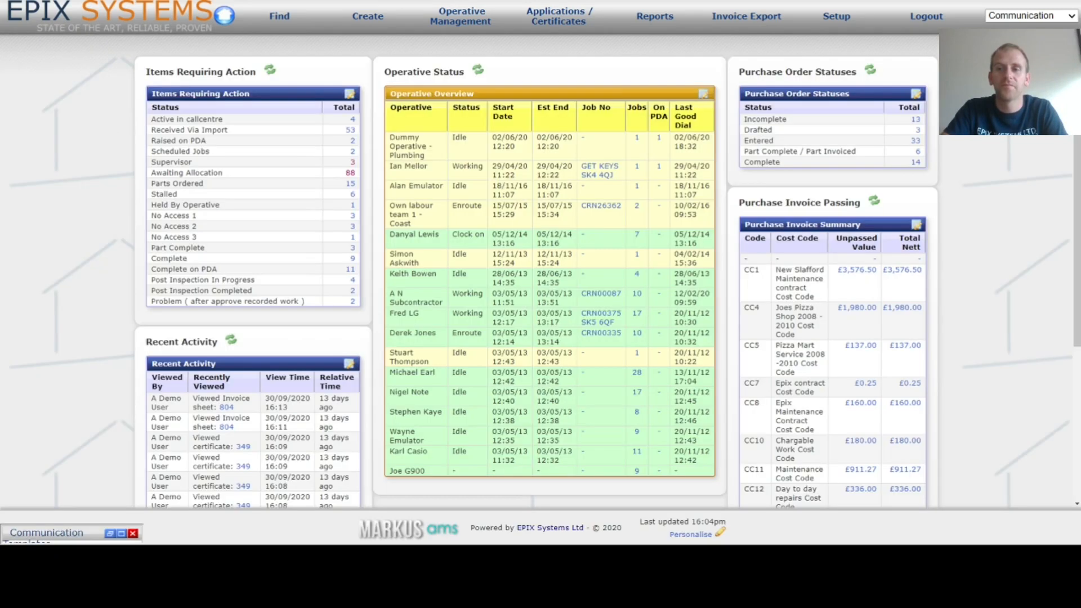
{"action": "left_click", "coordinate": [352, 163]}
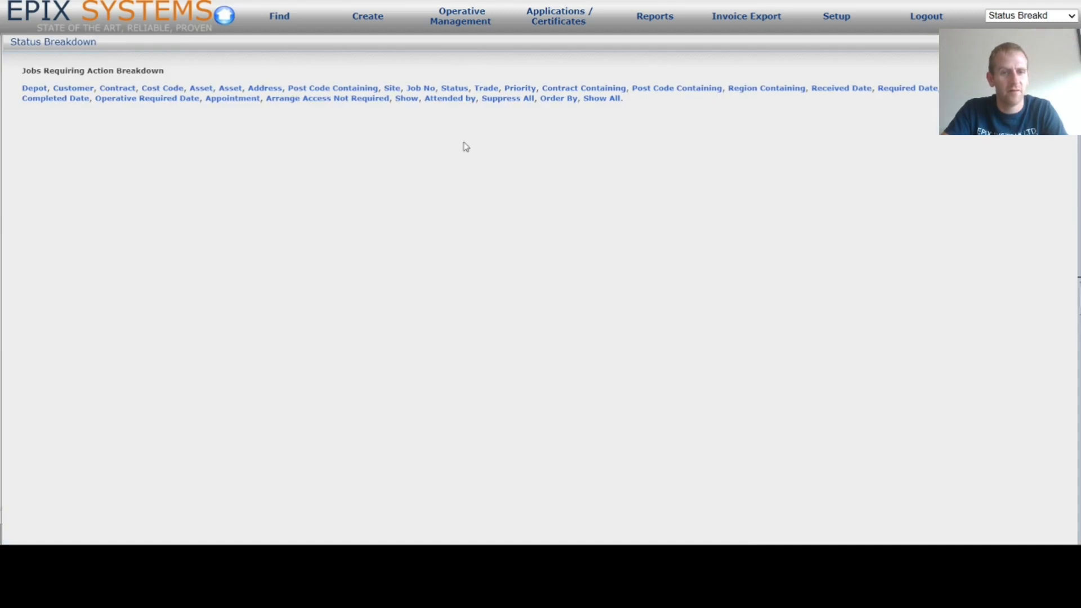
{"action": "left_click", "coordinate": [337, 275]}
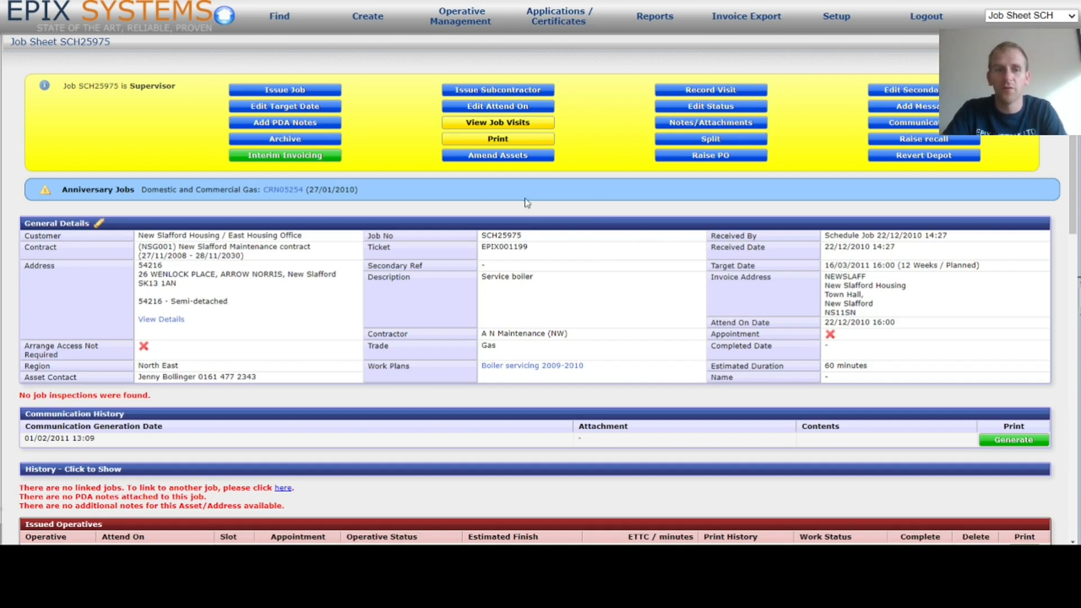
{"action": "scroll", "coordinate": [439, 200], "scroll_direction": "down", "scroll_amount": 3}
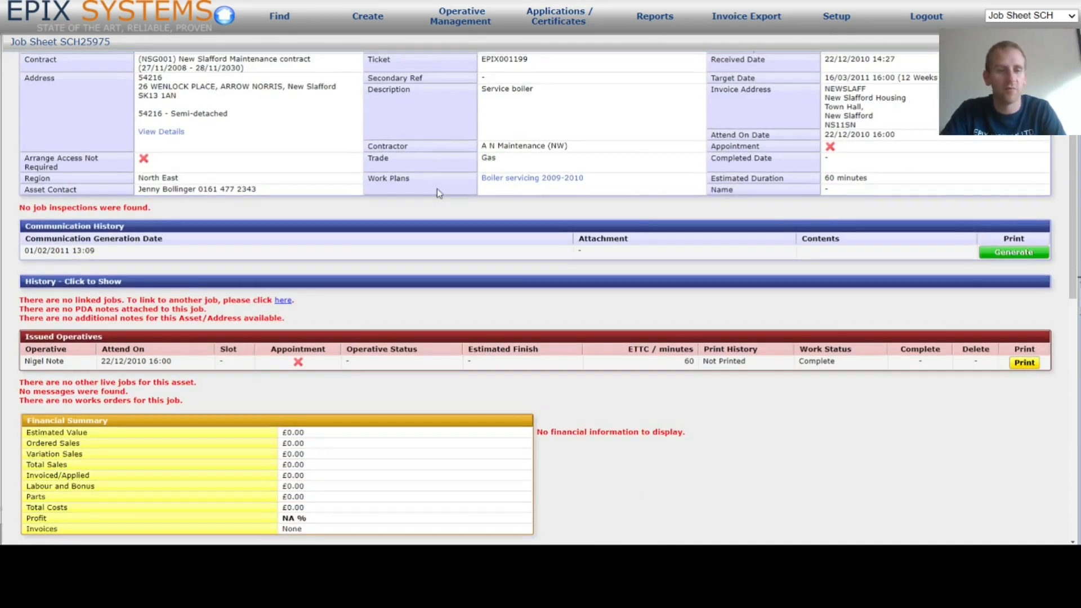
{"action": "scroll", "coordinate": [438, 188], "scroll_direction": "down", "scroll_amount": 5}
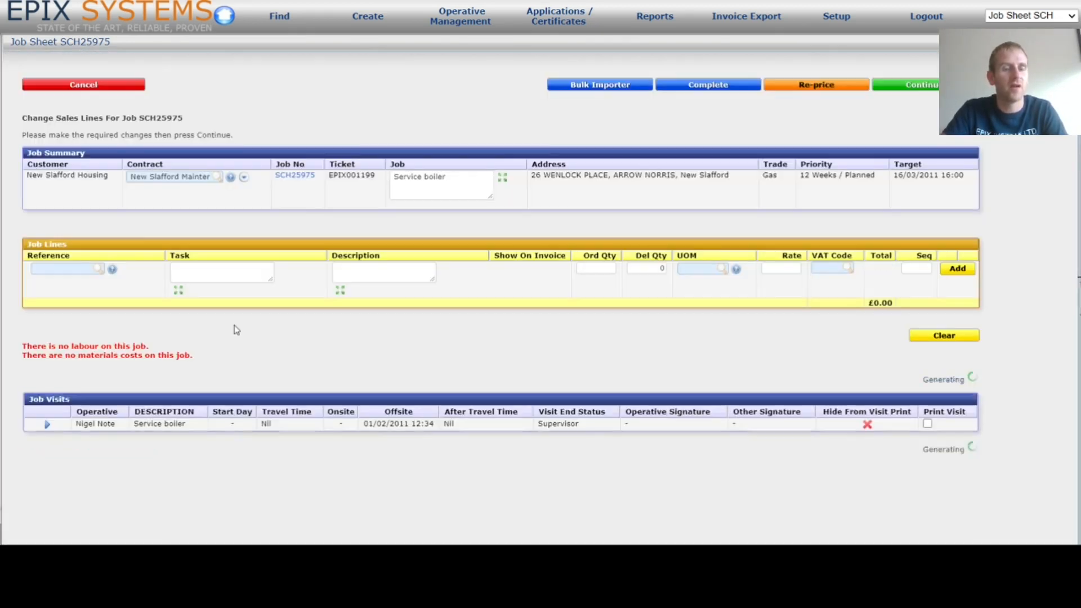
Start a job line with the reference MANUAL and the description "New boiler as discussed on the phone"
{"action": "left_click", "coordinate": [66, 269]}
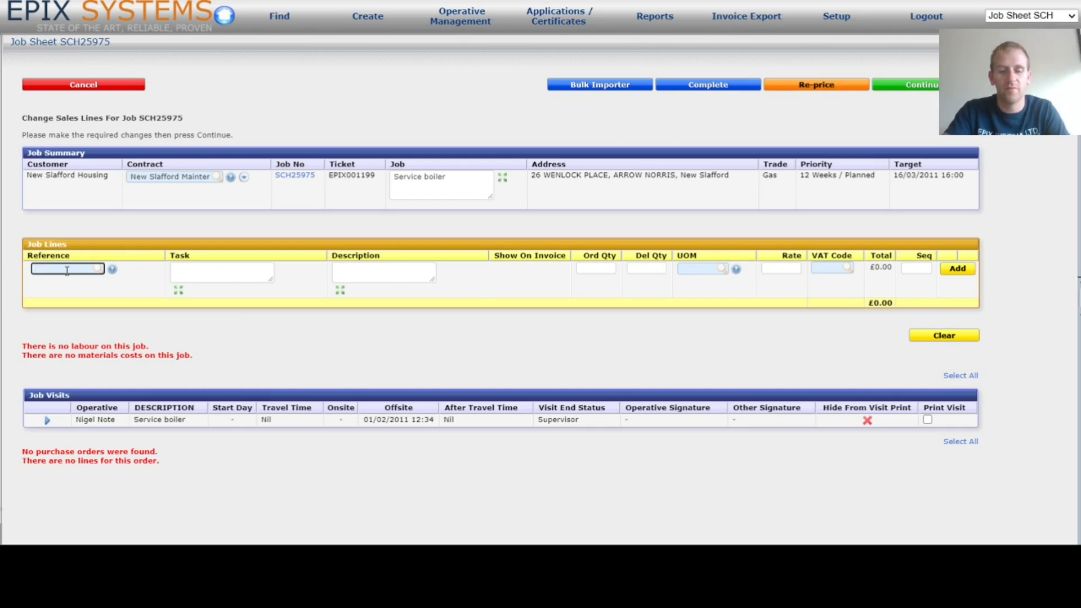
{"action": "type", "text": "MANUAL"}
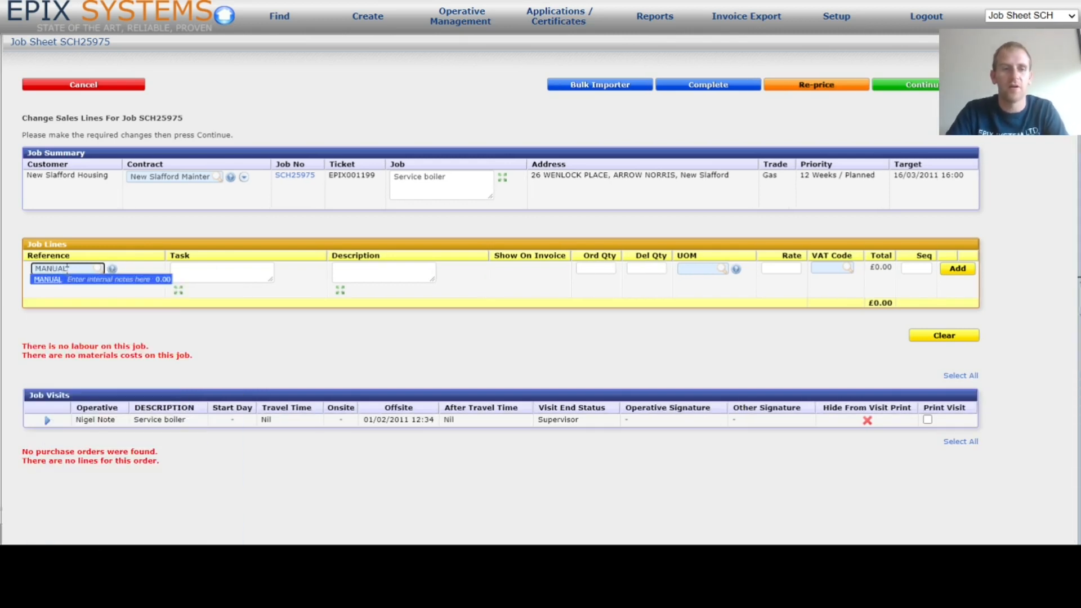
{"action": "key", "text": "Tab"}
{"action": "key", "text": "Tab"}
{"action": "key", "text": "ctrl+a"}
{"action": "key", "text": "BackSpace"}
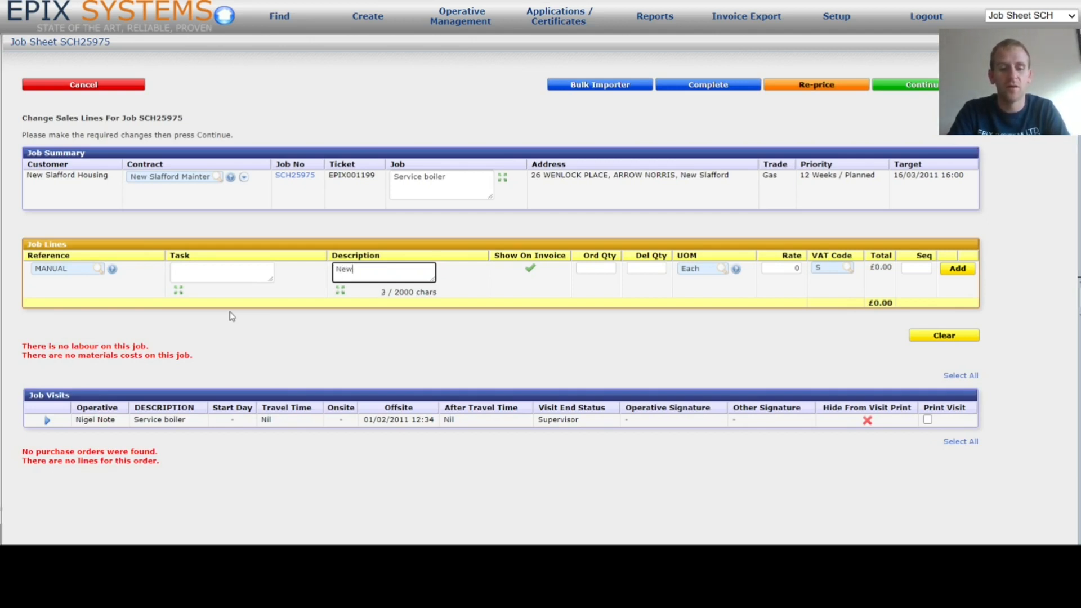
{"action": "type", "text": "New boiler as discussed on the phone"}
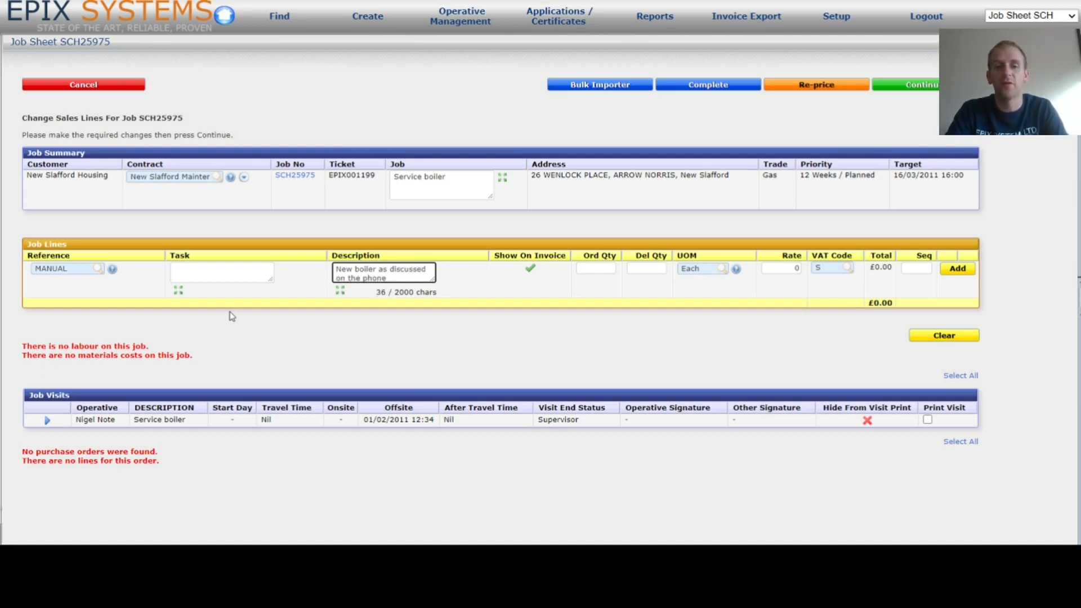
Set the line's ordered quantity to 1 and its rate to 2000, add it to the job and save the sales lines
{"action": "key", "text": "Tab"}
{"action": "key", "text": "Tab"}
{"action": "key", "text": "Tab"}
{"action": "key", "text": "Tab"}
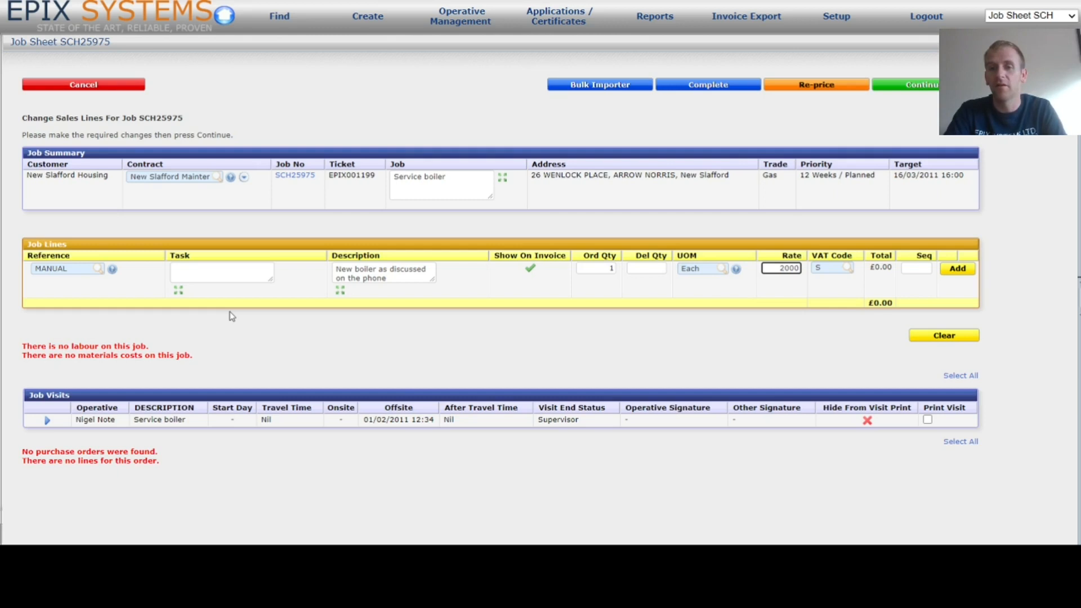
{"action": "type", "text": "2000"}
{"action": "key", "text": "Tab"}
{"action": "key", "text": "Tab"}
{"action": "key", "text": "Tab"}
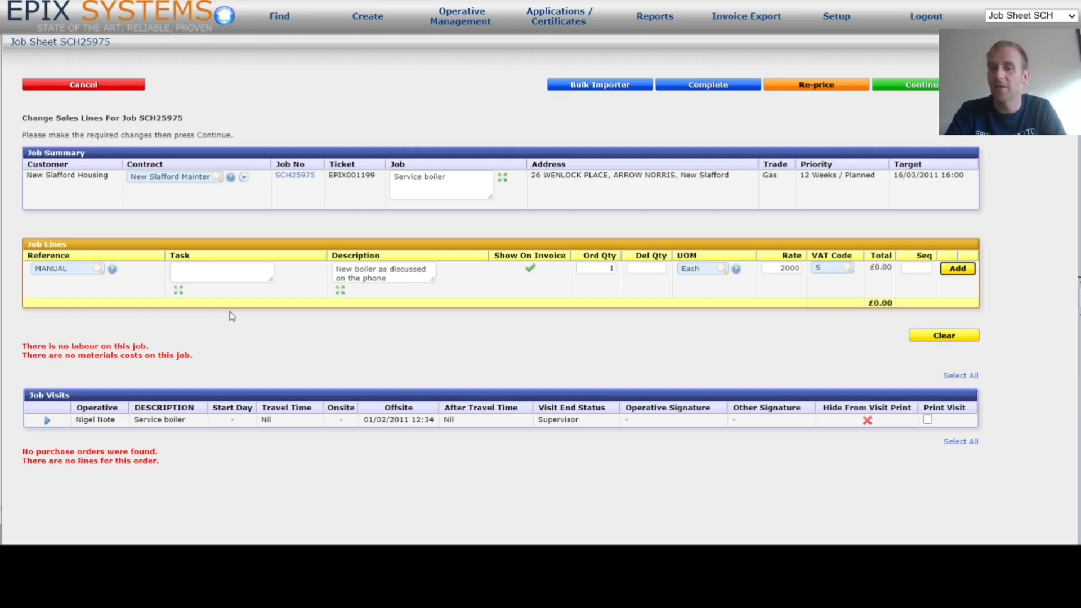
{"action": "key", "text": "Return"}
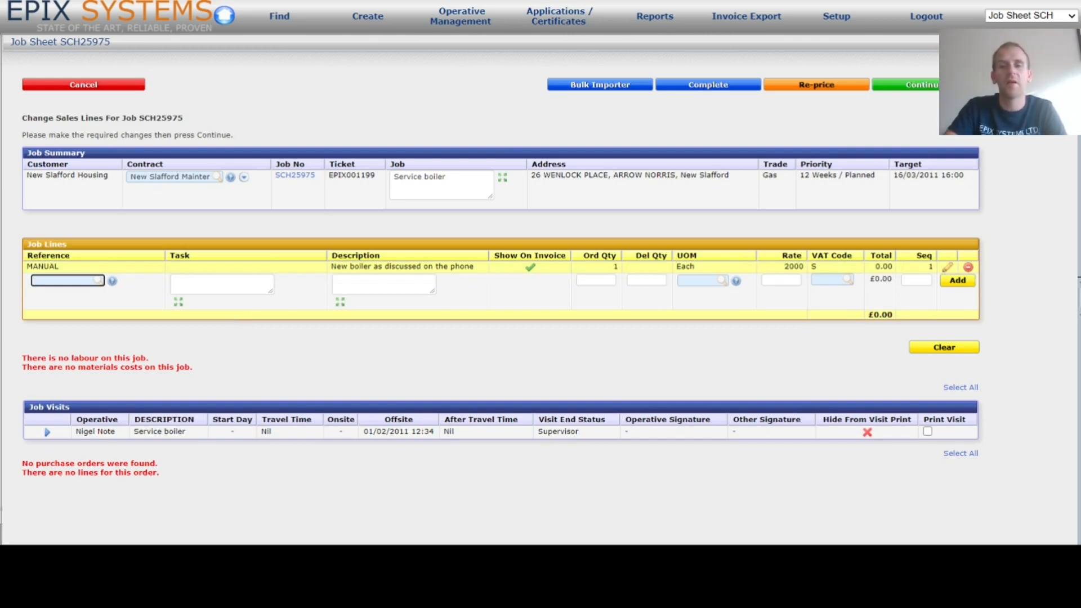
{"action": "left_click", "coordinate": [932, 90]}
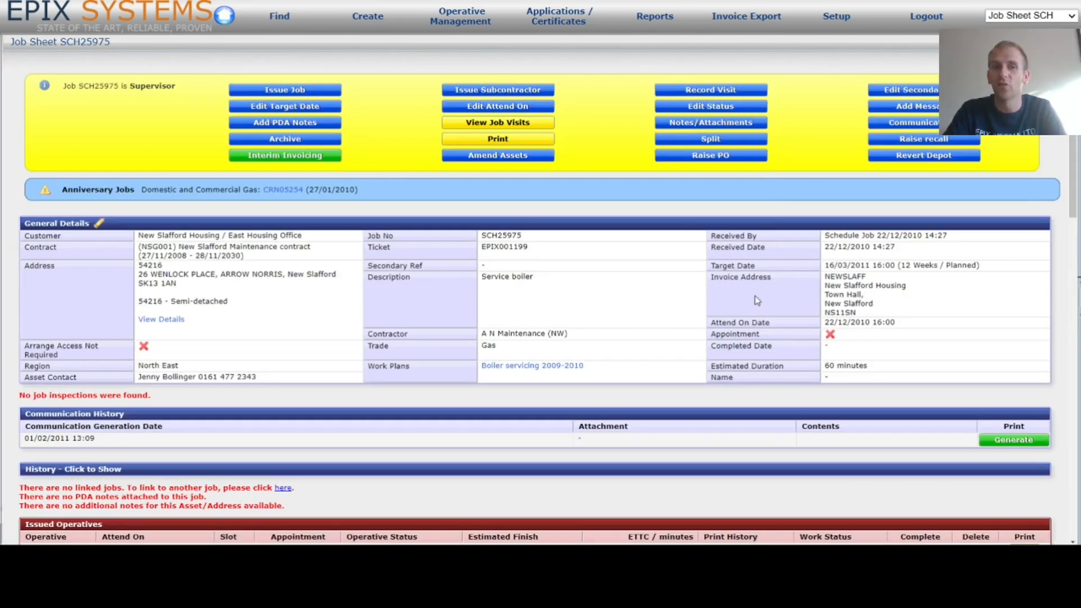
Generate a new communication for the job from the QUOTE-1 template
{"action": "scroll", "coordinate": [735, 289], "scroll_direction": "down", "scroll_amount": 5}
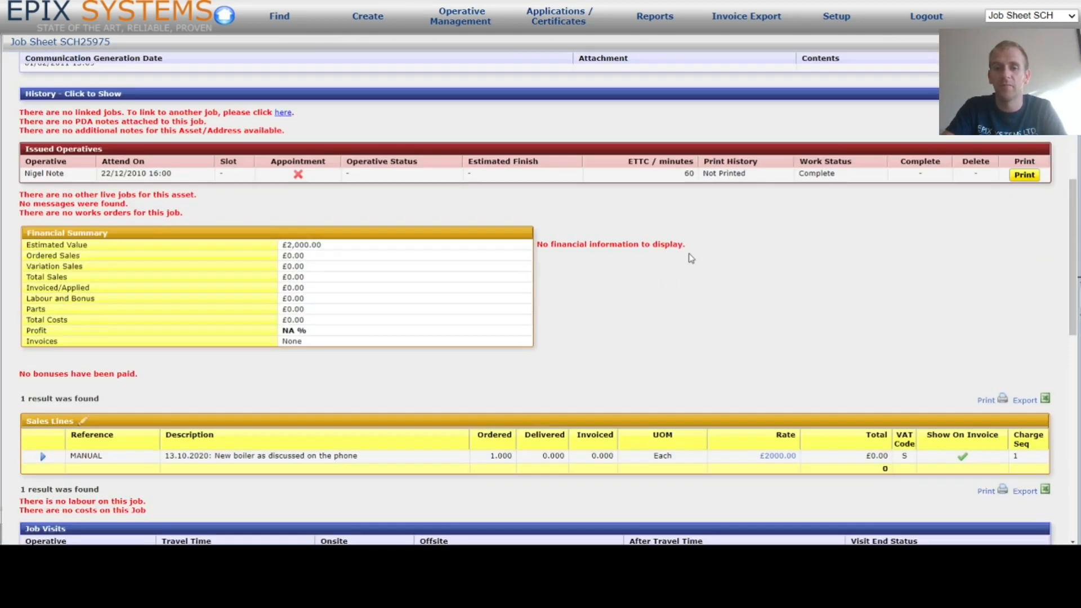
{"action": "scroll", "coordinate": [524, 403], "scroll_direction": "up", "scroll_amount": 5}
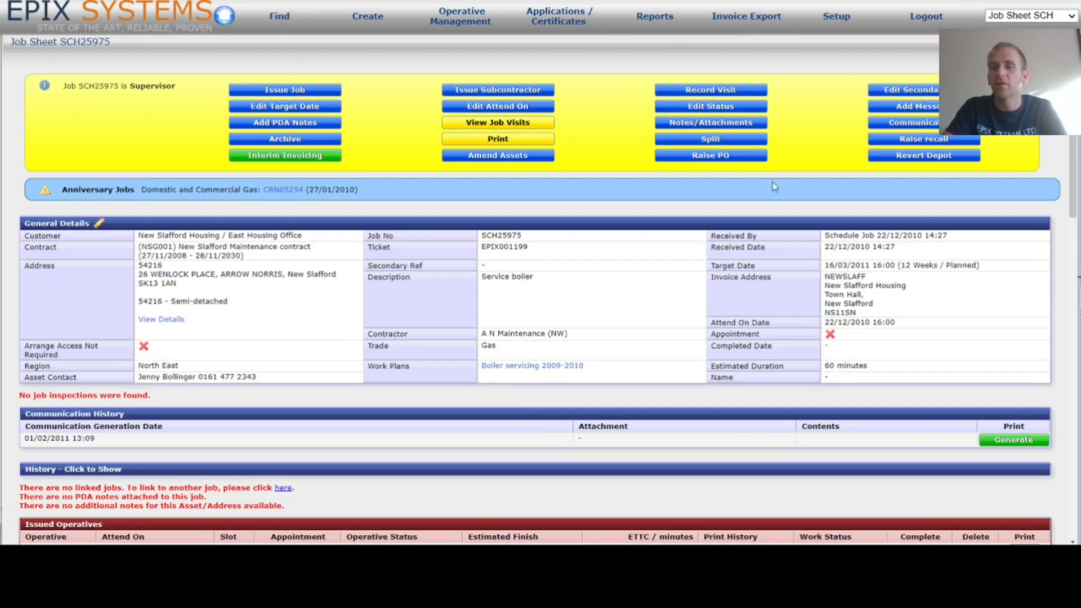
{"action": "left_click", "coordinate": [937, 127]}
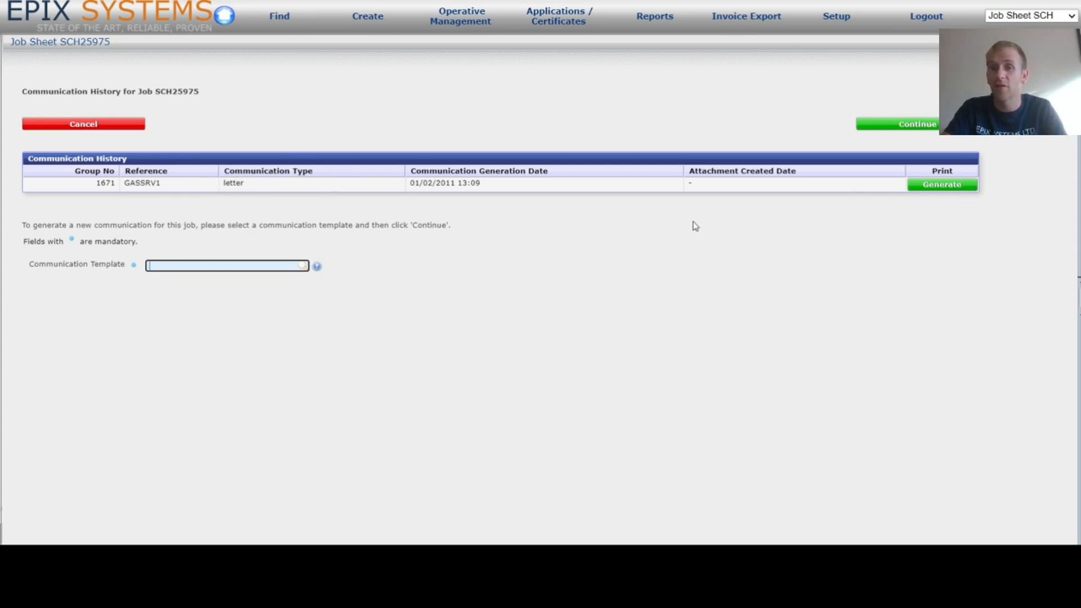
{"action": "left_click", "coordinate": [190, 263]}
{"action": "type", "text": "q"}
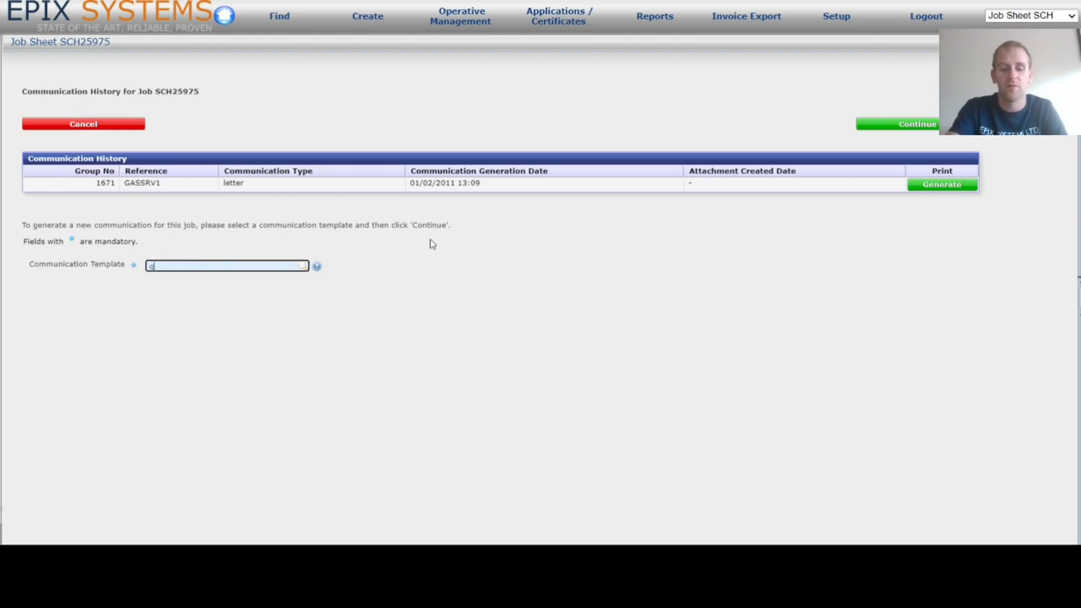
{"action": "type", "text": "uote"}
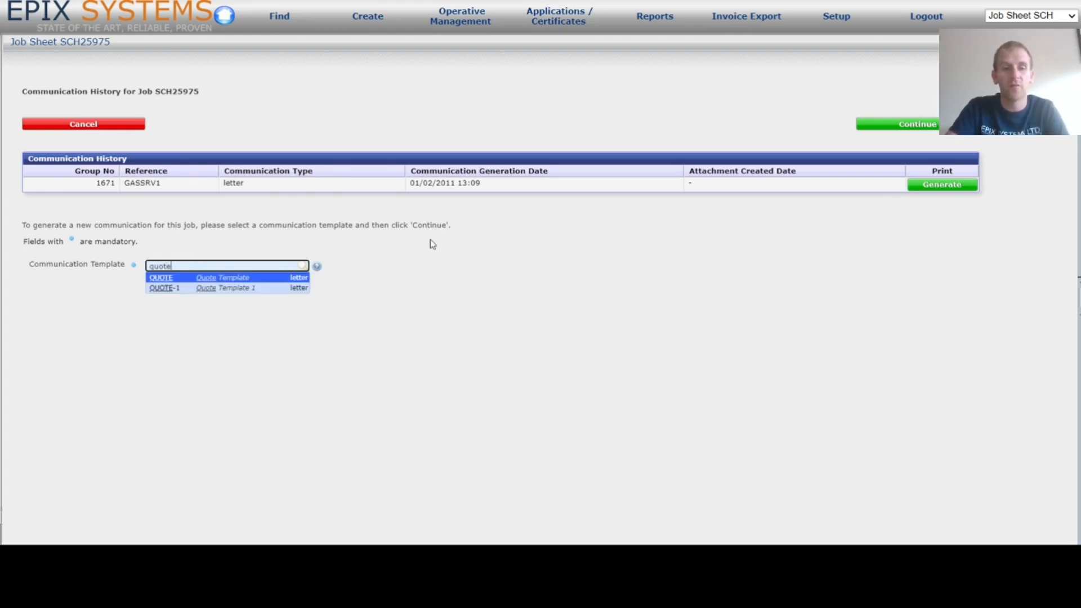
{"action": "left_click", "coordinate": [243, 287]}
{"action": "left_click", "coordinate": [921, 125]}
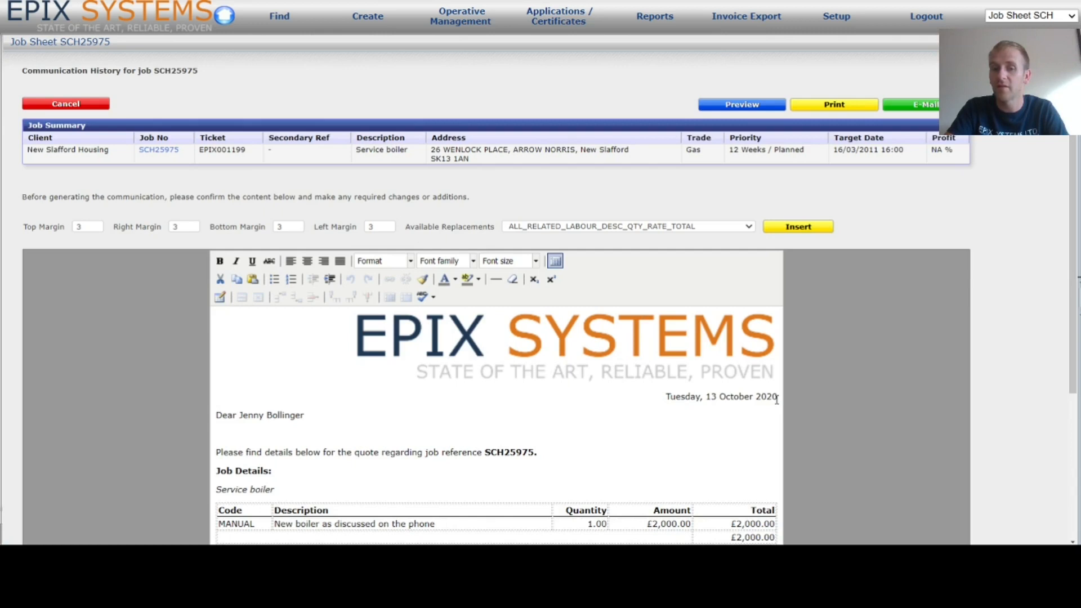
Examine the generated letter, checking the logo, date, contact name, job reference, job details and quote lines table
{"action": "scroll", "coordinate": [660, 400], "scroll_direction": "down", "scroll_amount": 3}
{"action": "left_click_drag", "start_coordinate": [304, 323], "coordinate": [239, 325]}
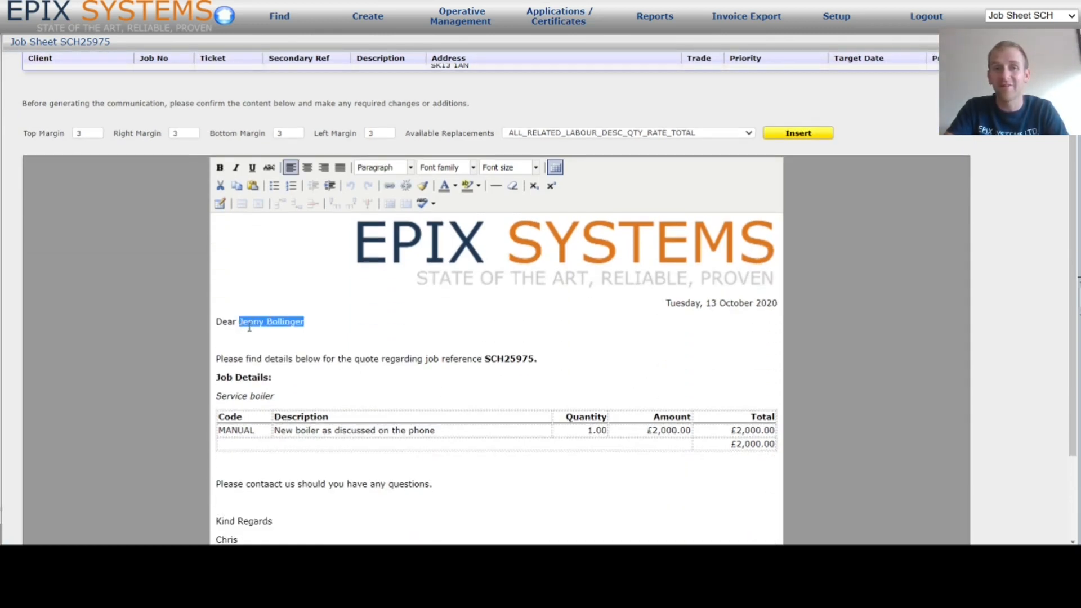
{"action": "scroll", "coordinate": [330, 305], "scroll_direction": "up", "scroll_amount": 3}
{"action": "scroll", "coordinate": [331, 311], "scroll_direction": "down", "scroll_amount": 3}
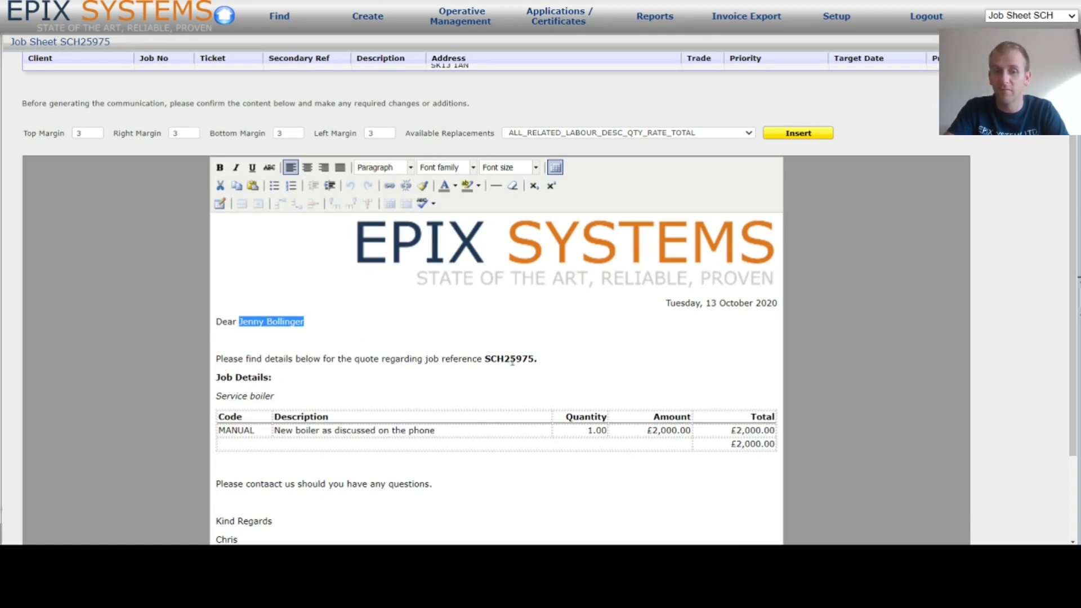
{"action": "scroll", "coordinate": [512, 362], "scroll_direction": "up", "scroll_amount": 3}
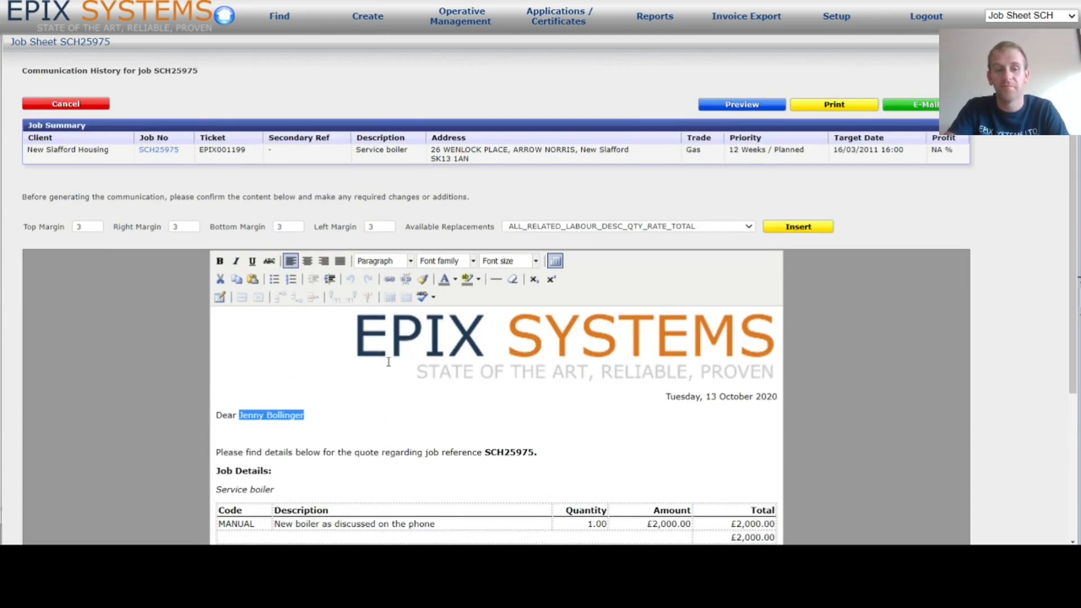
{"action": "scroll", "coordinate": [388, 360], "scroll_direction": "down", "scroll_amount": 6}
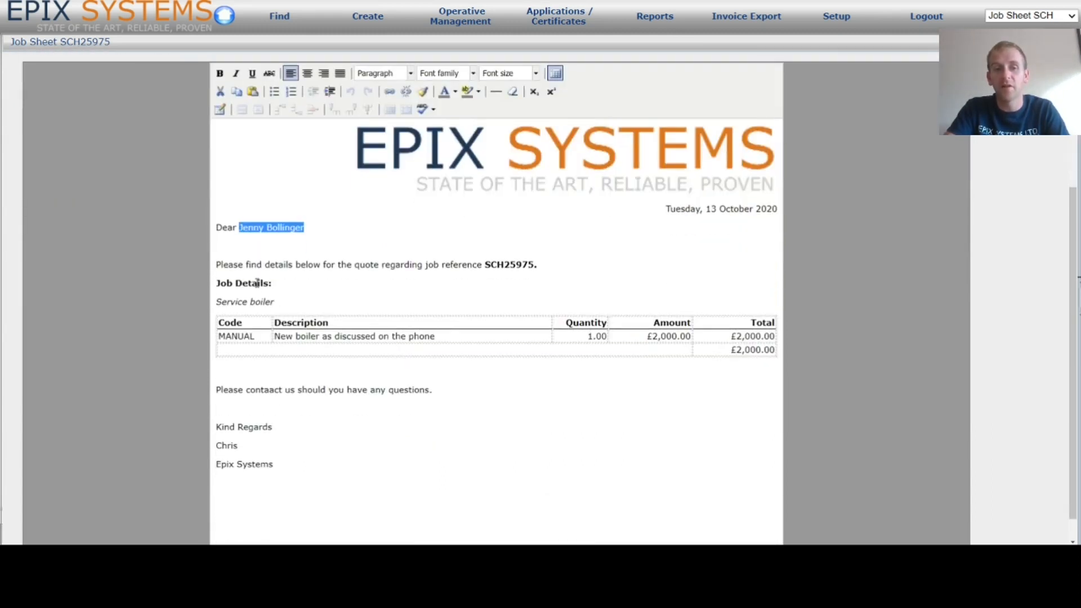
{"action": "scroll", "coordinate": [257, 283], "scroll_direction": "up", "scroll_amount": 6}
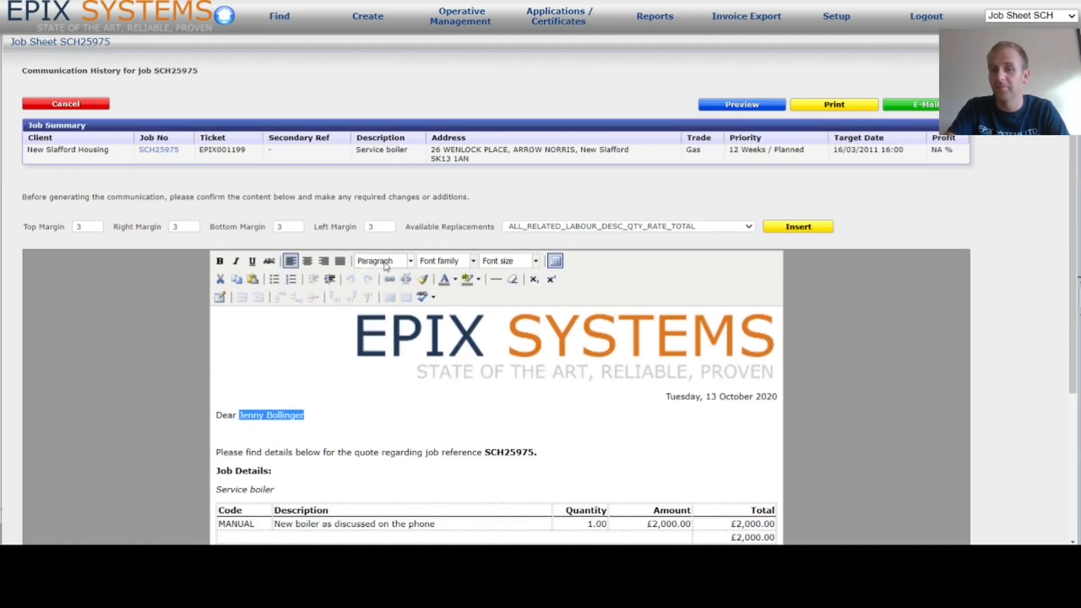
{"action": "scroll", "coordinate": [386, 266], "scroll_direction": "down", "scroll_amount": 6}
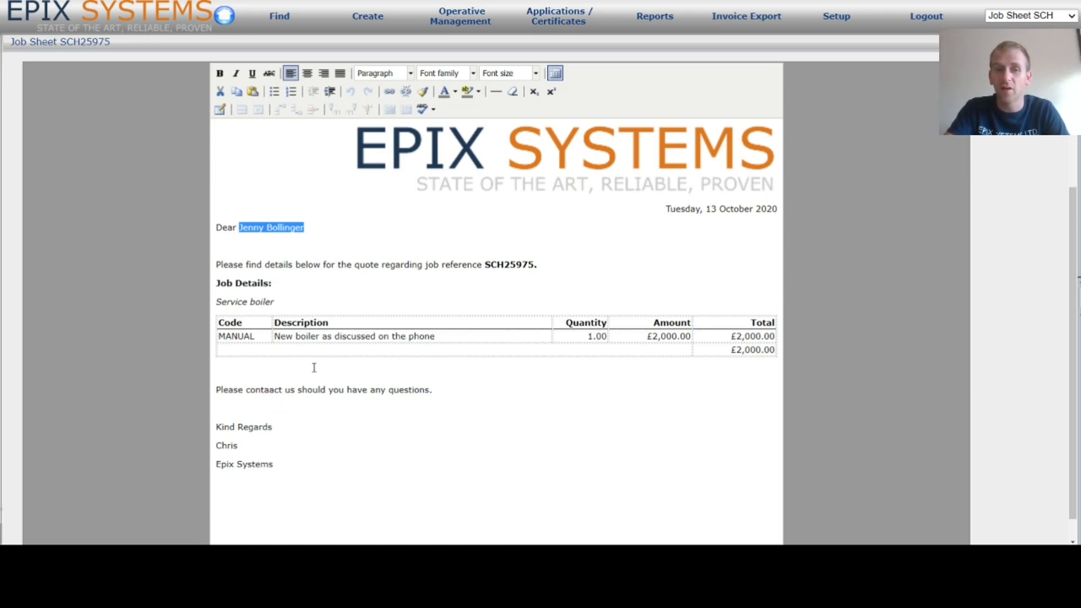
Correct "contaact" to "contact" in the letter's closing sentence
{"action": "left_click", "coordinate": [272, 394]}
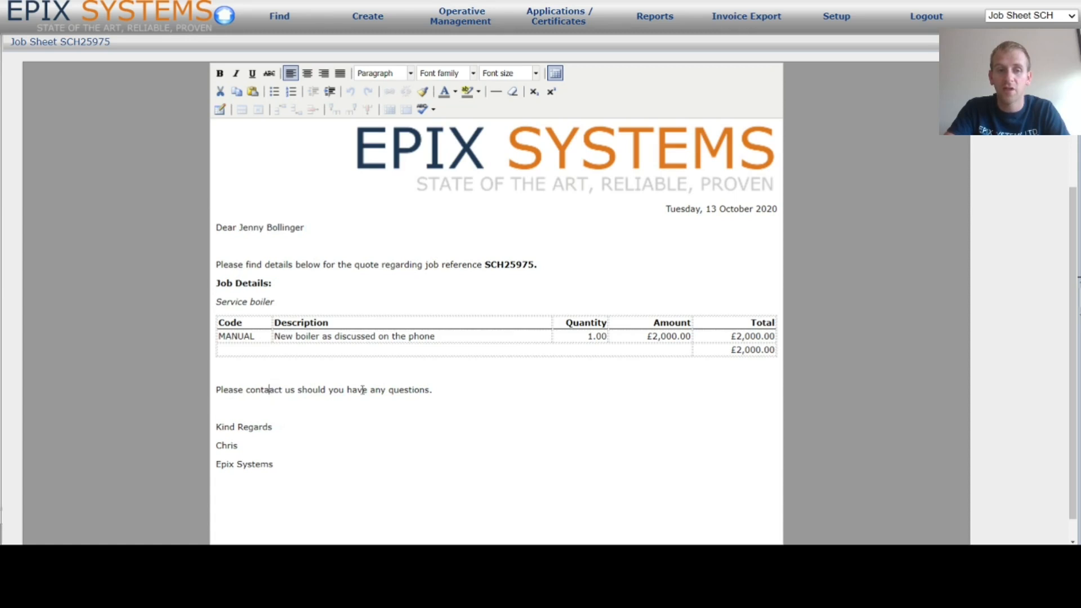
{"action": "key", "text": "BackSpace"}
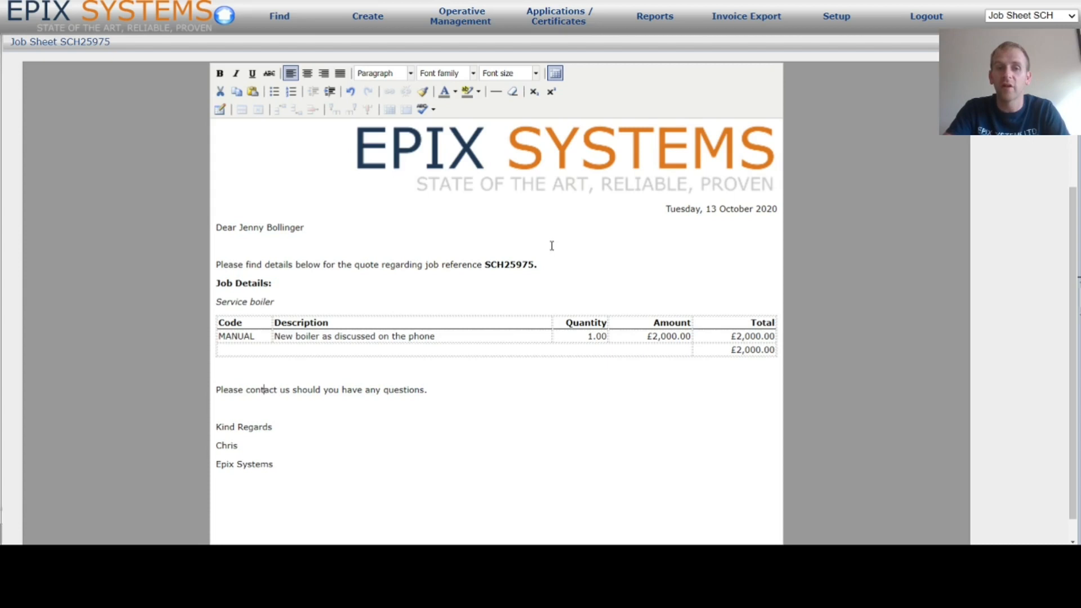
Open the quote letter as an e-mail for the job, check the body and go to the To field
{"action": "scroll", "coordinate": [550, 248], "scroll_direction": "up", "scroll_amount": 3}
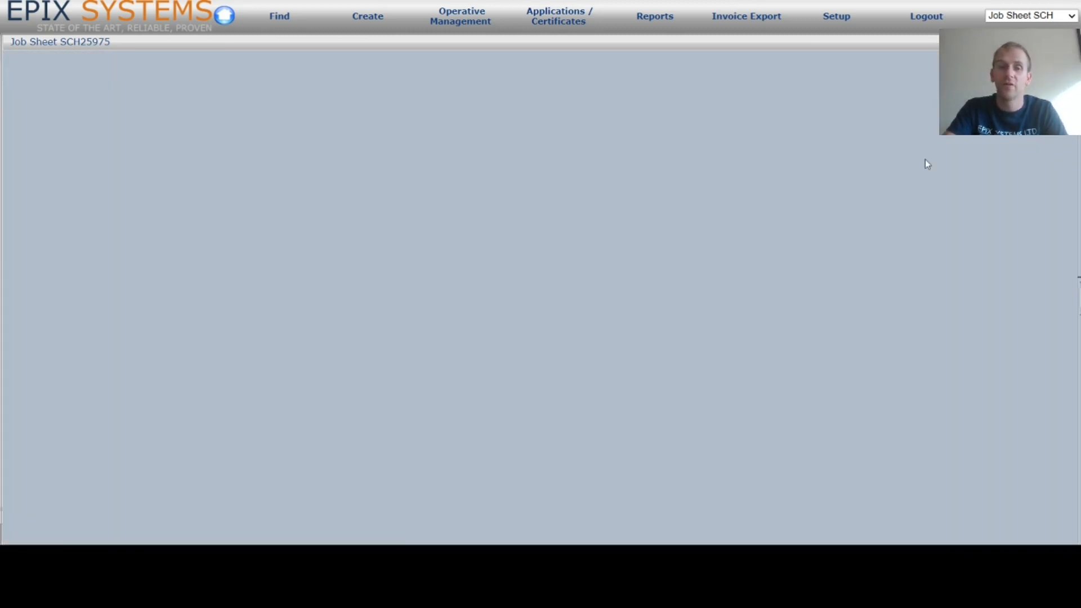
{"action": "scroll", "coordinate": [247, 418], "scroll_direction": "down", "scroll_amount": 1}
{"action": "scroll", "coordinate": [246, 418], "scroll_direction": "up", "scroll_amount": 1}
{"action": "scroll", "coordinate": [245, 414], "scroll_direction": "down", "scroll_amount": 1}
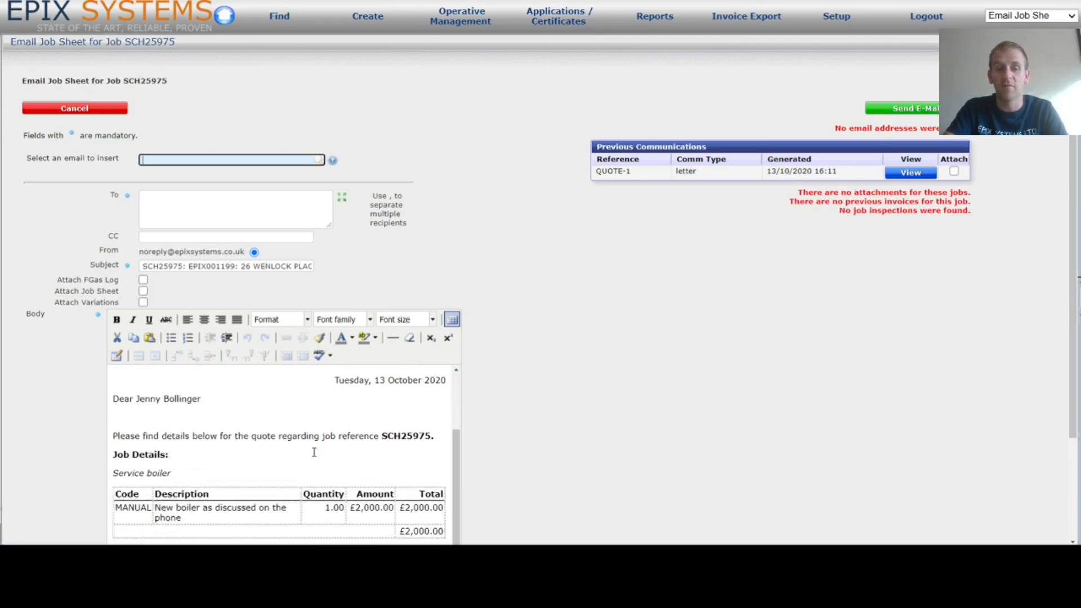
{"action": "scroll", "coordinate": [314, 449], "scroll_direction": "up", "scroll_amount": 1}
{"action": "left_click", "coordinate": [236, 207]}
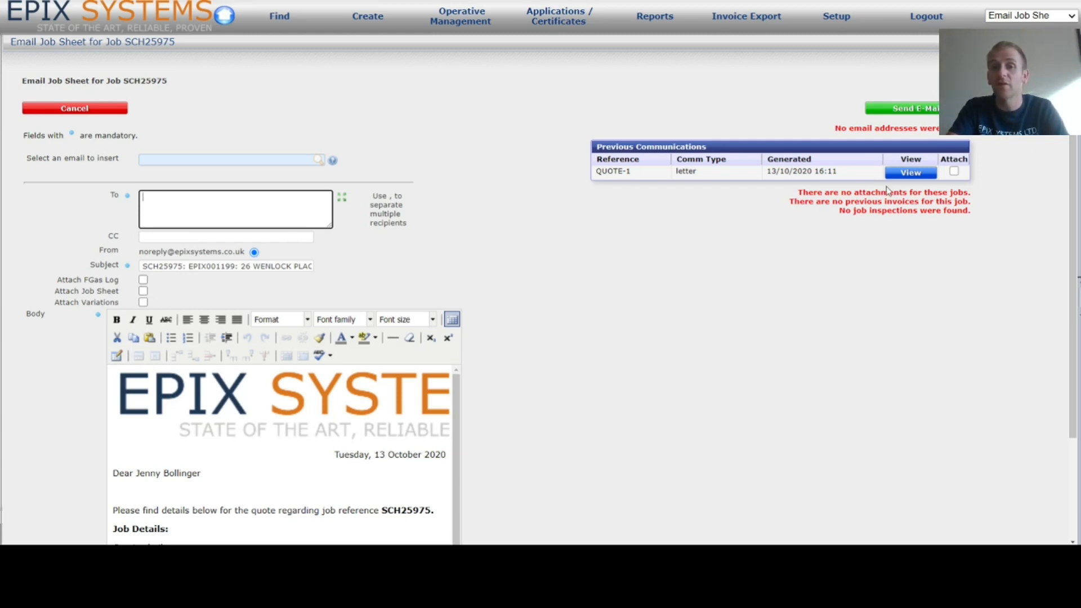
Attach the previously generated QUOTE-1 letter to the job e-mail
{"action": "left_click", "coordinate": [953, 171]}
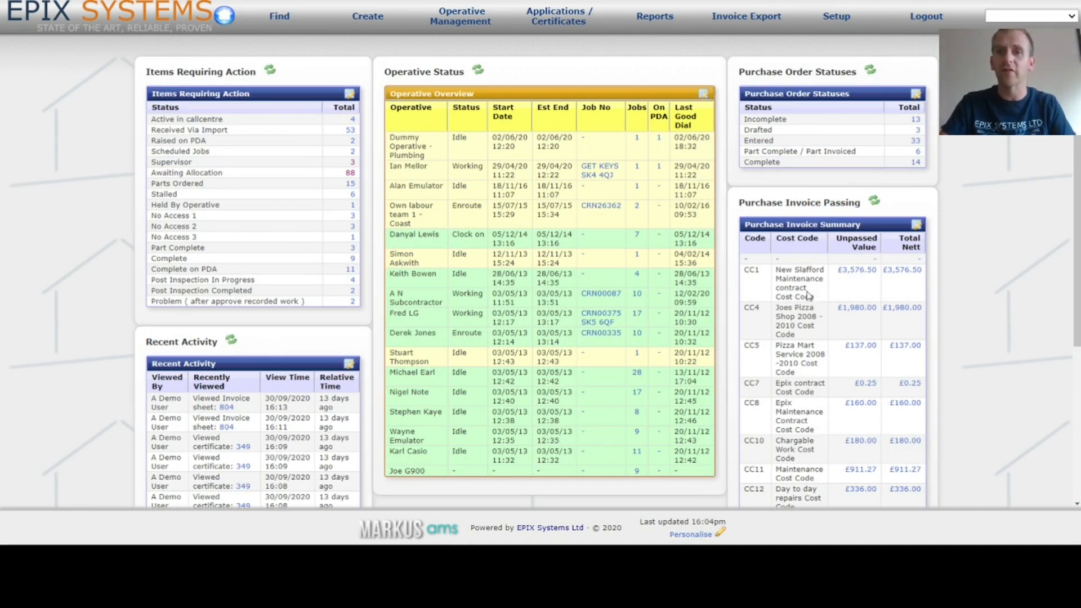
Search the communication templates for references containing "quote" and open QUOTE-1 for editing
{"action": "left_click", "coordinate": [836, 22]}
{"action": "left_click", "coordinate": [877, 66]}
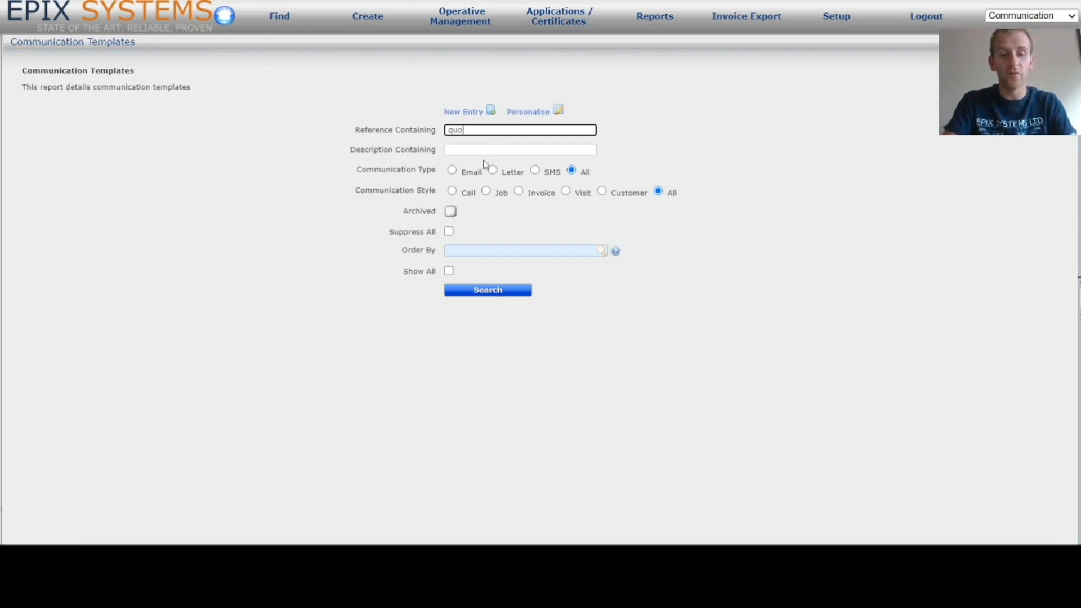
{"action": "key", "text": "Return"}
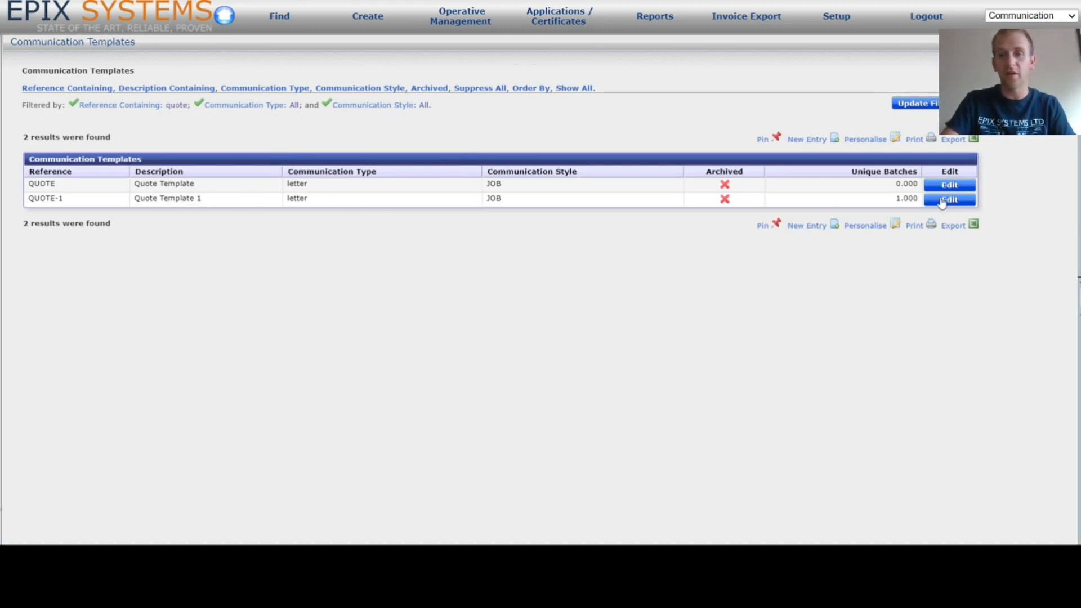
{"action": "left_click", "coordinate": [949, 200]}
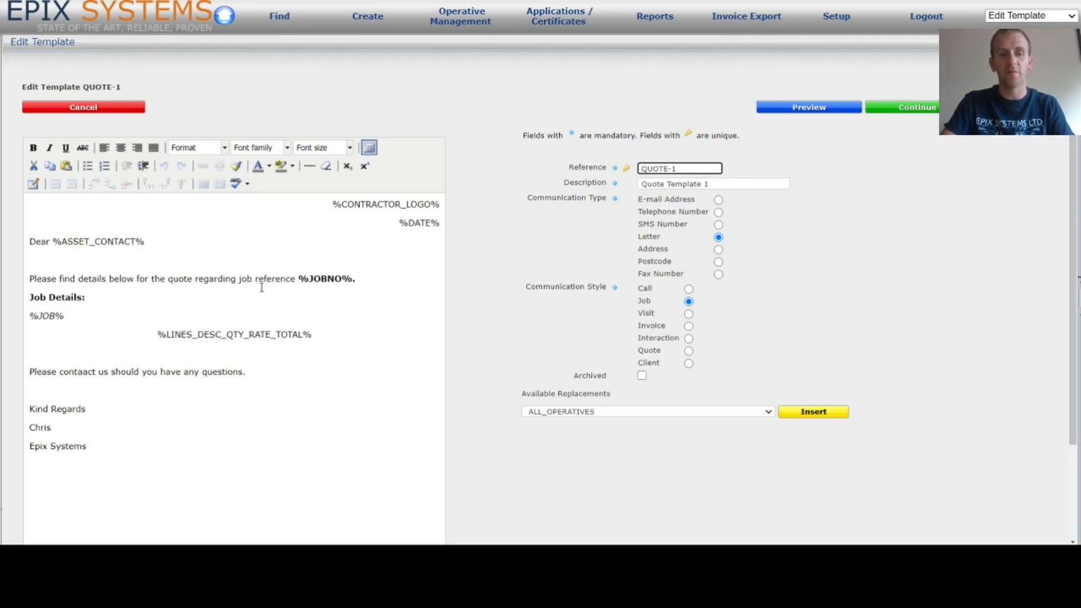
Insert the ASSET_CONTACT replacement on a new line between the date and the "Dear" salutation
{"action": "left_click", "coordinate": [141, 232]}
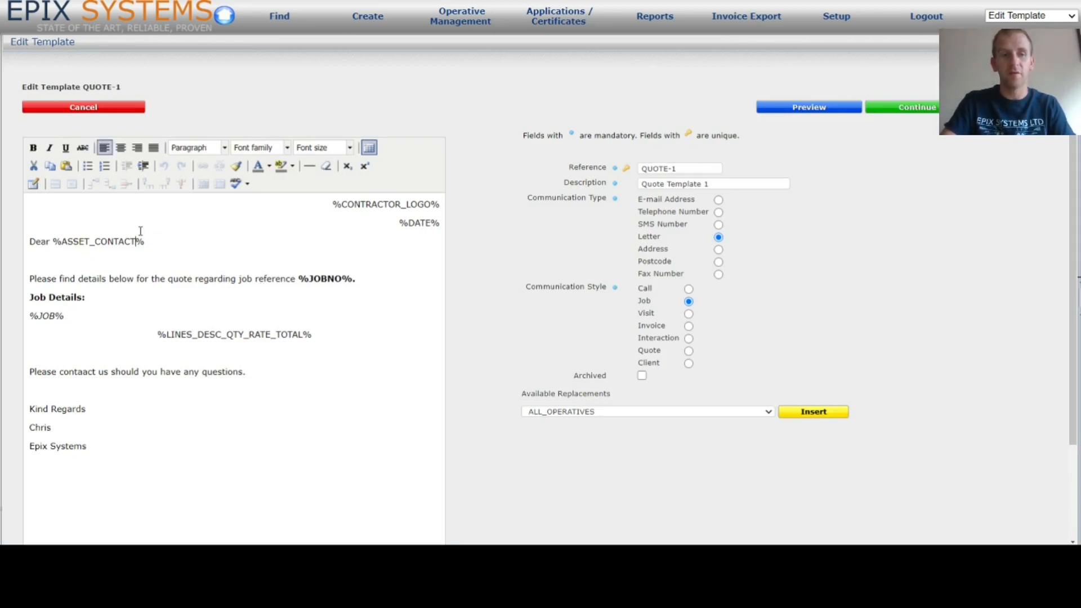
{"action": "left_click", "coordinate": [133, 225]}
{"action": "left_click", "coordinate": [28, 242]}
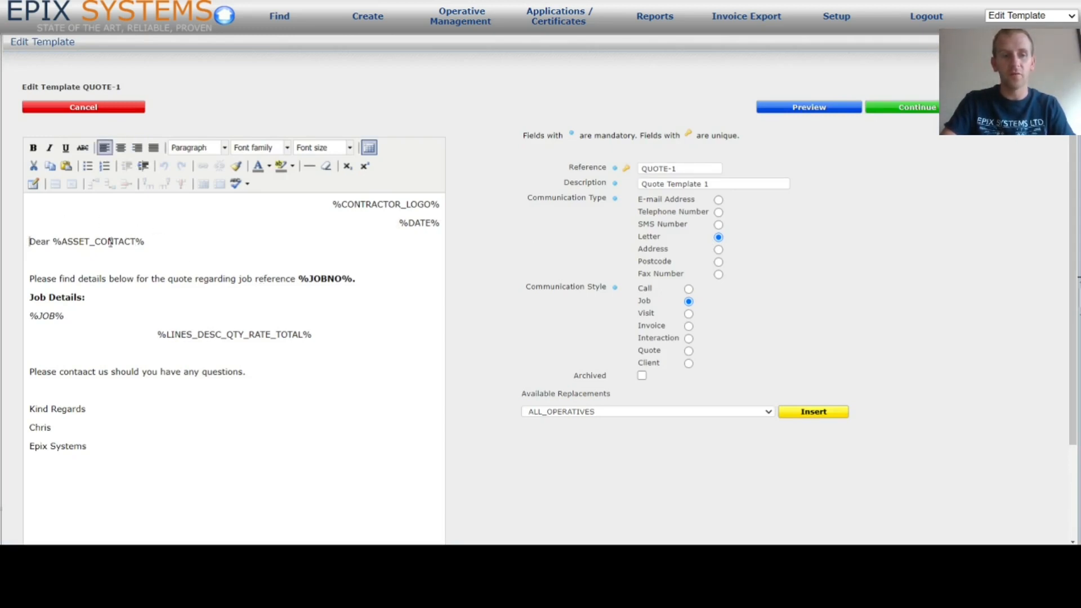
{"action": "key", "text": "Return"}
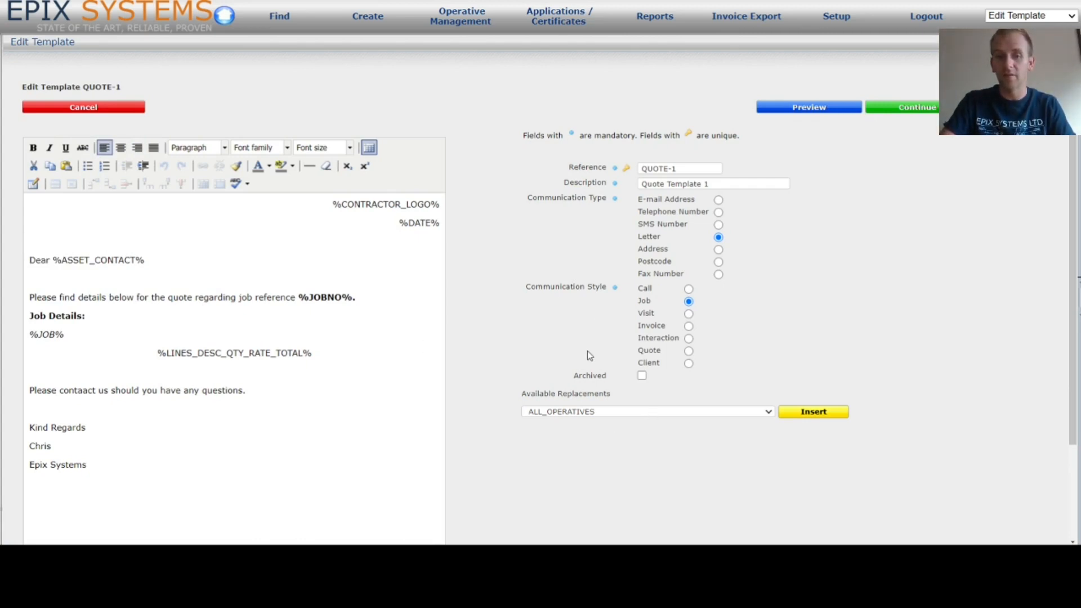
{"action": "left_click", "coordinate": [584, 380]}
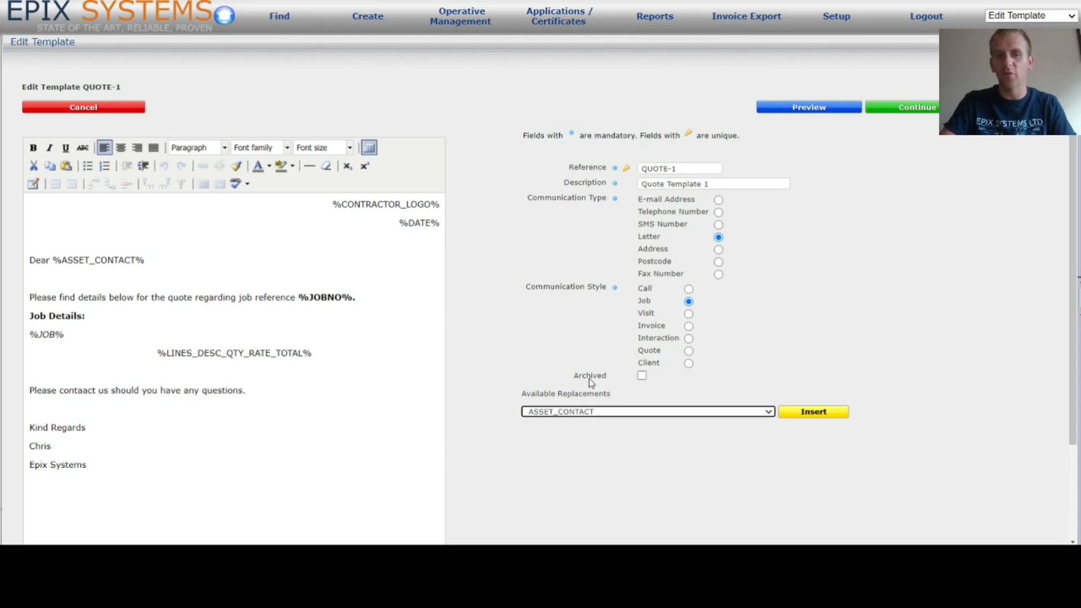
{"action": "left_click", "coordinate": [826, 413]}
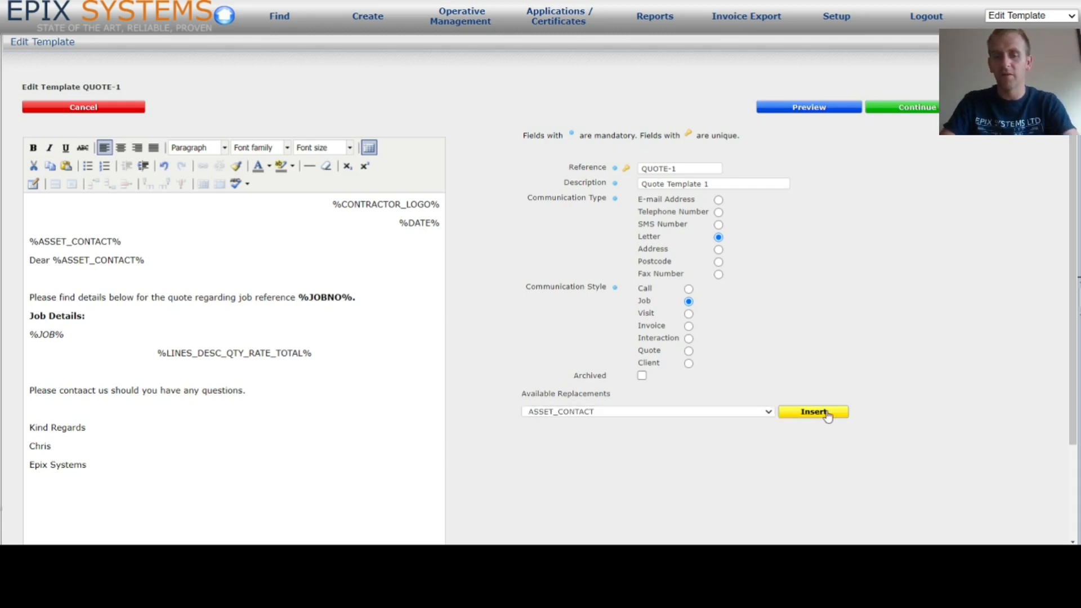
Insert the ASSET_ADDRESS and ASSET_POSTCODE replacements on separate lines directly beneath the contact placeholder above the salutation
{"action": "key", "text": "shift+Return"}
{"action": "left_click", "coordinate": [637, 411]}
{"action": "left_click", "coordinate": [599, 362]}
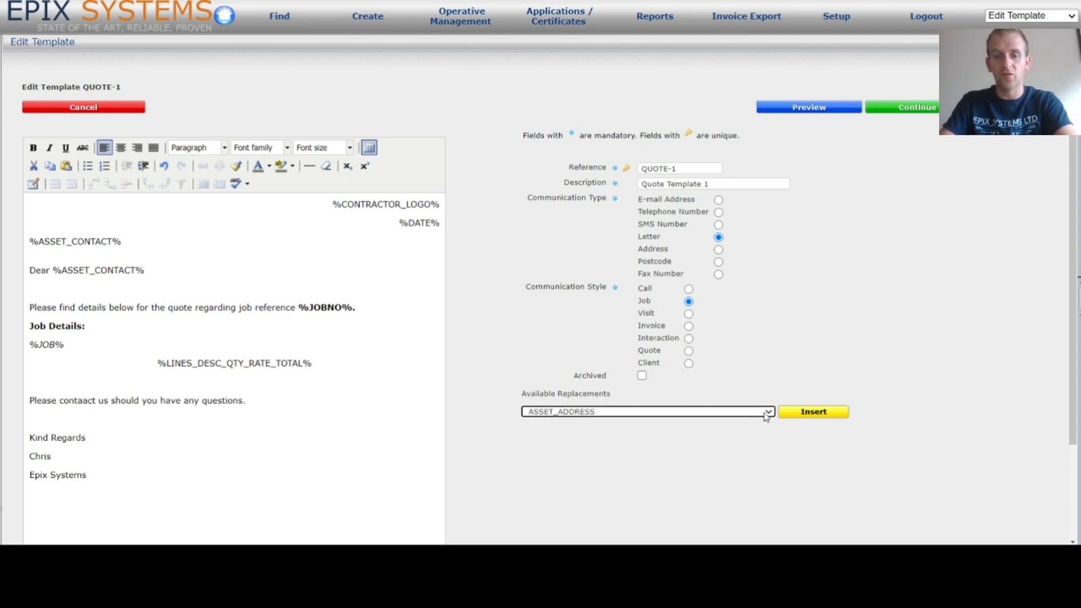
{"action": "left_click", "coordinate": [800, 415]}
{"action": "left_click", "coordinate": [608, 397]}
{"action": "left_click", "coordinate": [823, 415]}
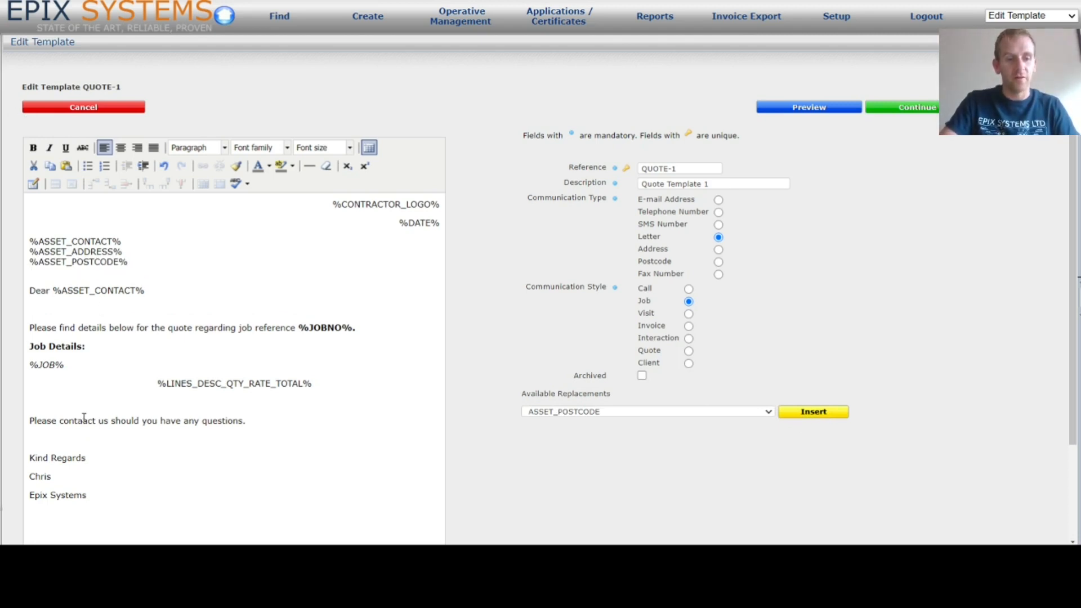
Correct "contaact" to "contact" in the template's closing sentence and save the template
{"action": "key", "text": "BackSpace"}
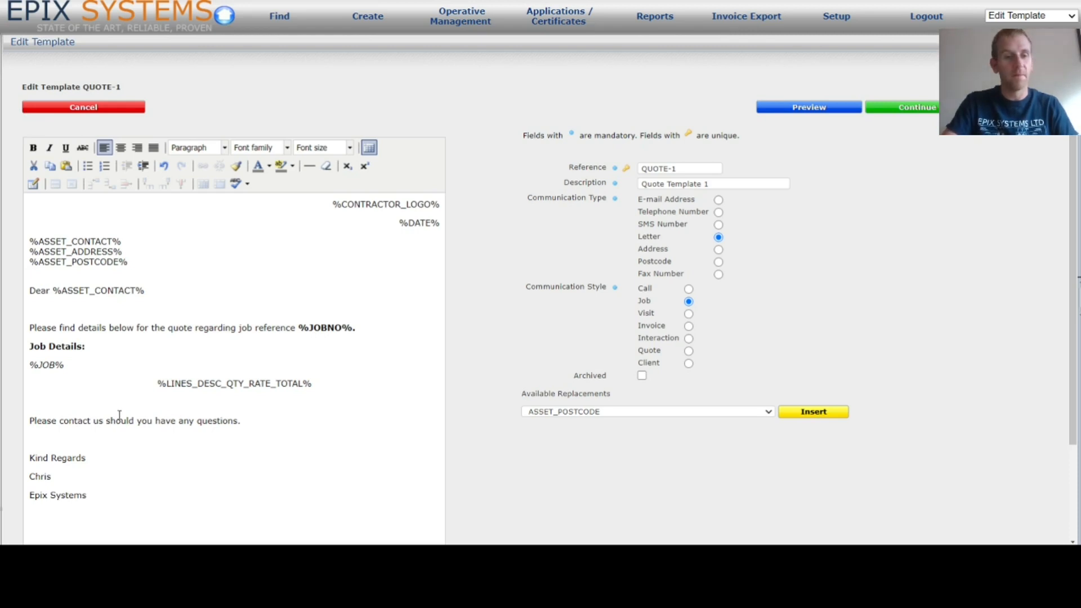
{"action": "left_click", "coordinate": [885, 112]}
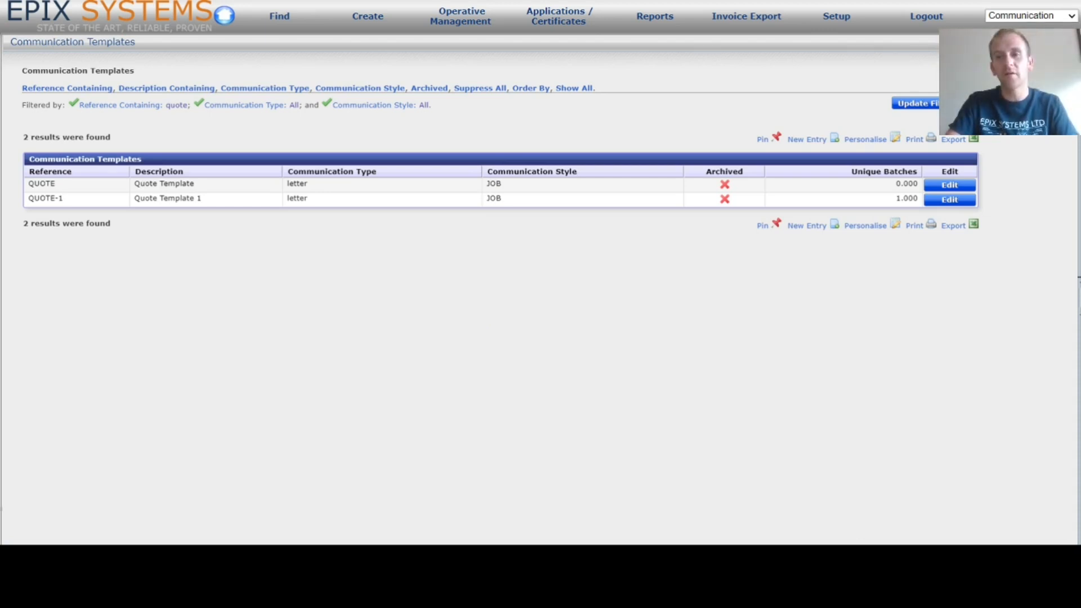
Open the "No heat no hot water" job from the Supervisor status jobs, check its sales lines and go to its communications
{"action": "key", "text": "ctrl+Tab"}
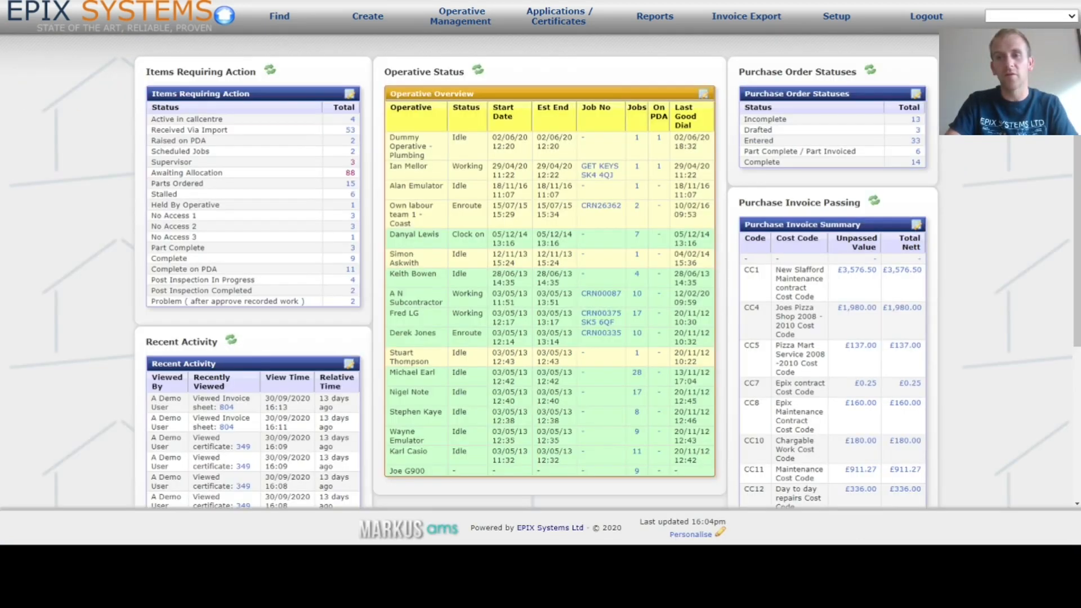
{"action": "left_click", "coordinate": [353, 162]}
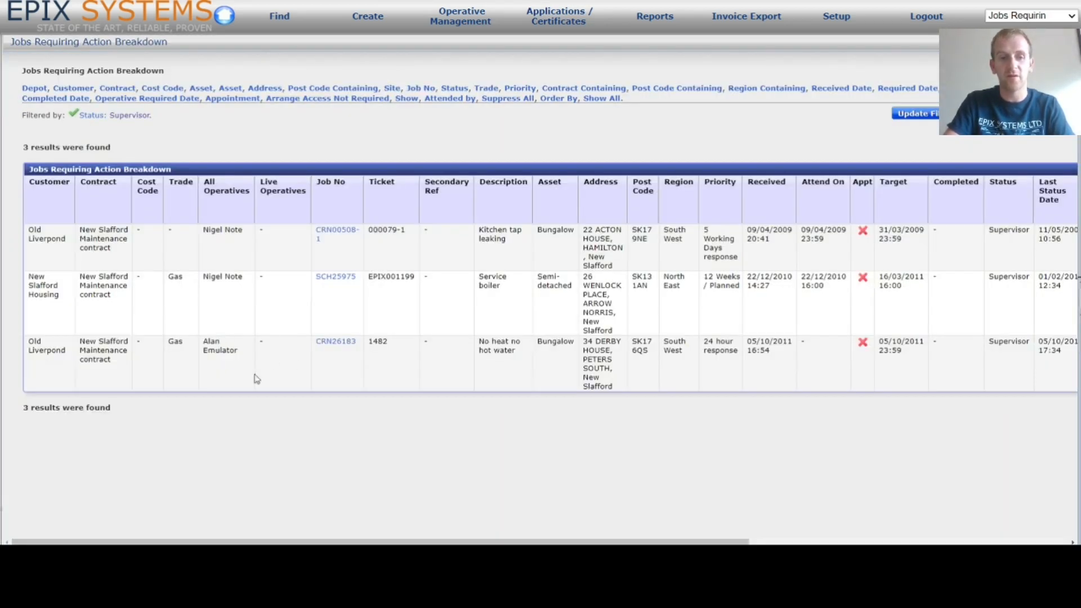
{"action": "left_click", "coordinate": [343, 342]}
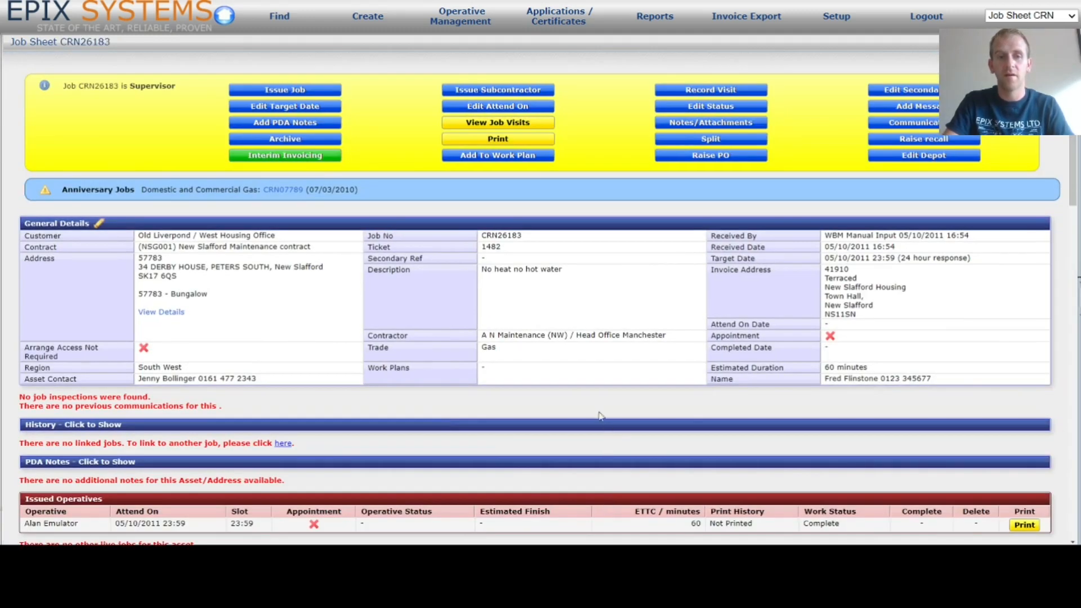
{"action": "scroll", "coordinate": [598, 411], "scroll_direction": "down", "scroll_amount": 2}
{"action": "scroll", "coordinate": [598, 411], "scroll_direction": "down", "scroll_amount": 5}
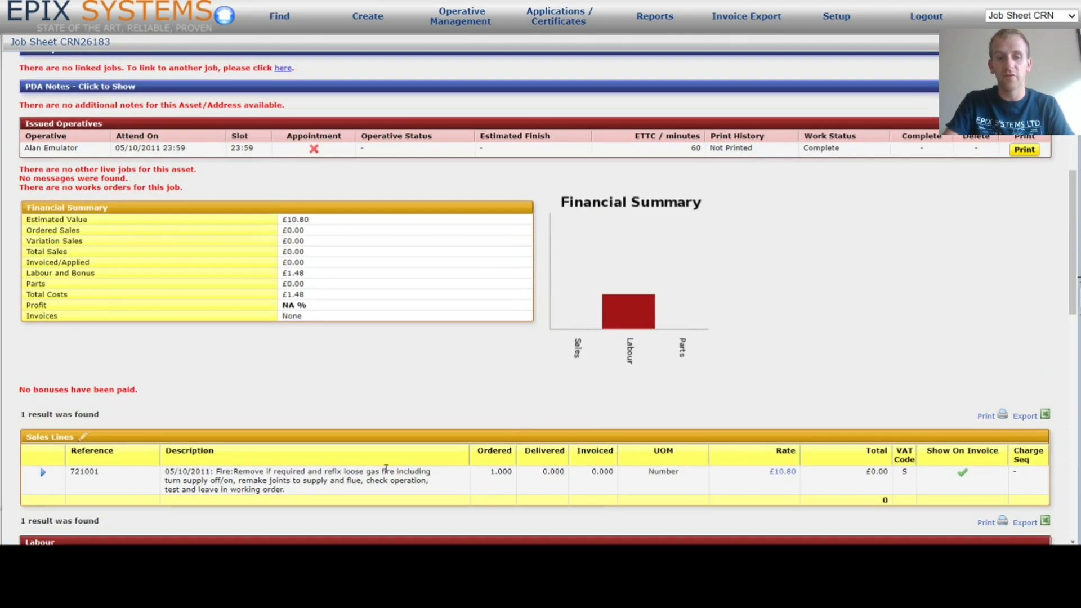
{"action": "scroll", "coordinate": [504, 471], "scroll_direction": "up", "scroll_amount": 7}
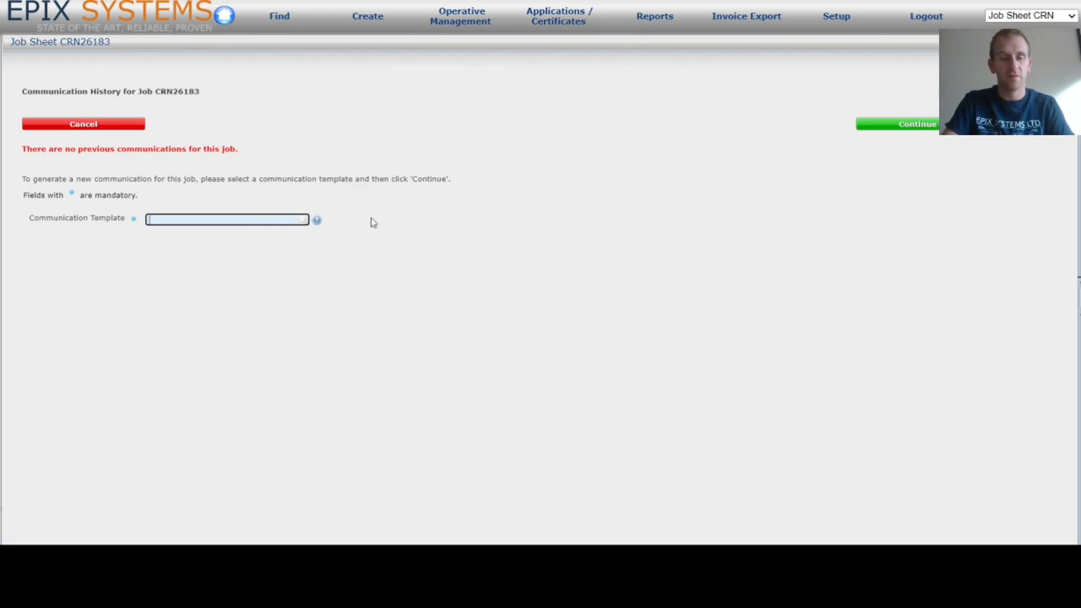
Generate a new communication for the "No heat no hot water" job from the QUOTE-1 template
{"action": "type", "text": "quote"}
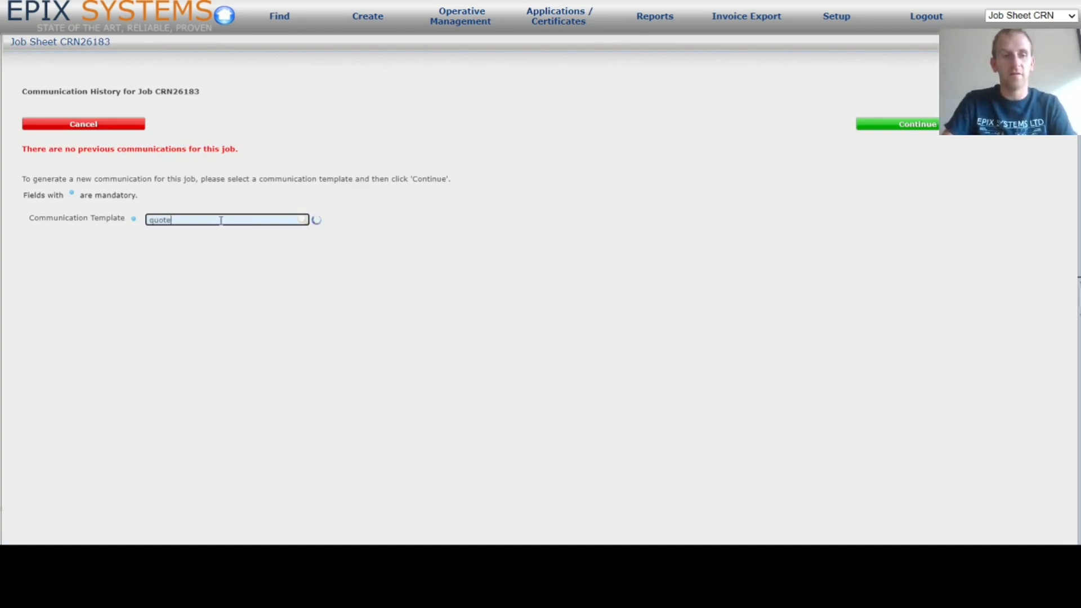
{"action": "key", "text": "Down"}
{"action": "key", "text": "Return"}
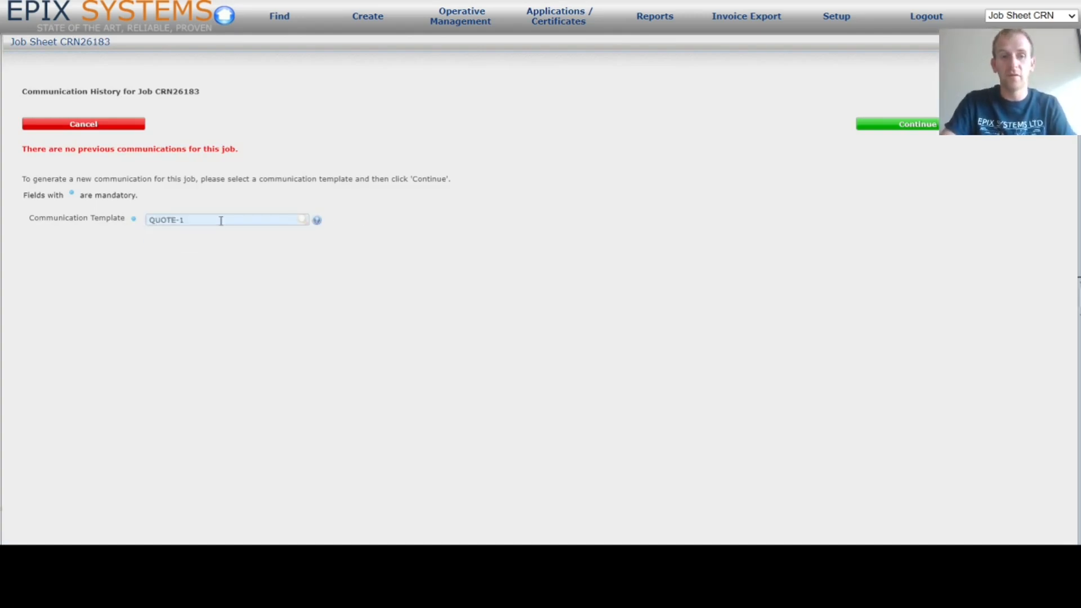
{"action": "left_click", "coordinate": [917, 124]}
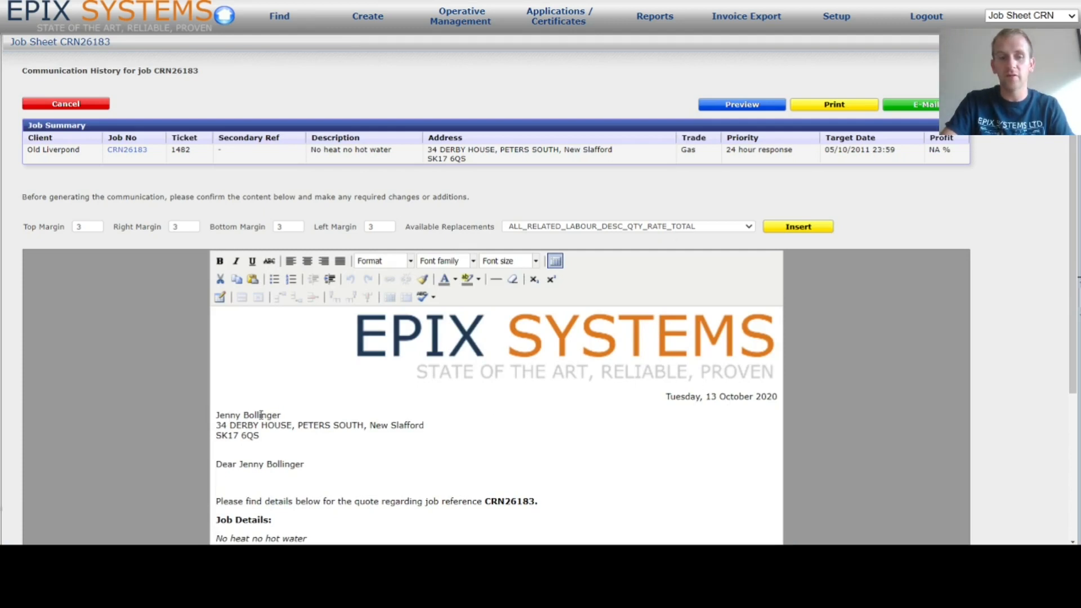
Examine the generated letter, checking the contact and address block, job details, quote lines table and closing sentence
{"action": "scroll", "coordinate": [318, 431], "scroll_direction": "down", "scroll_amount": 4}
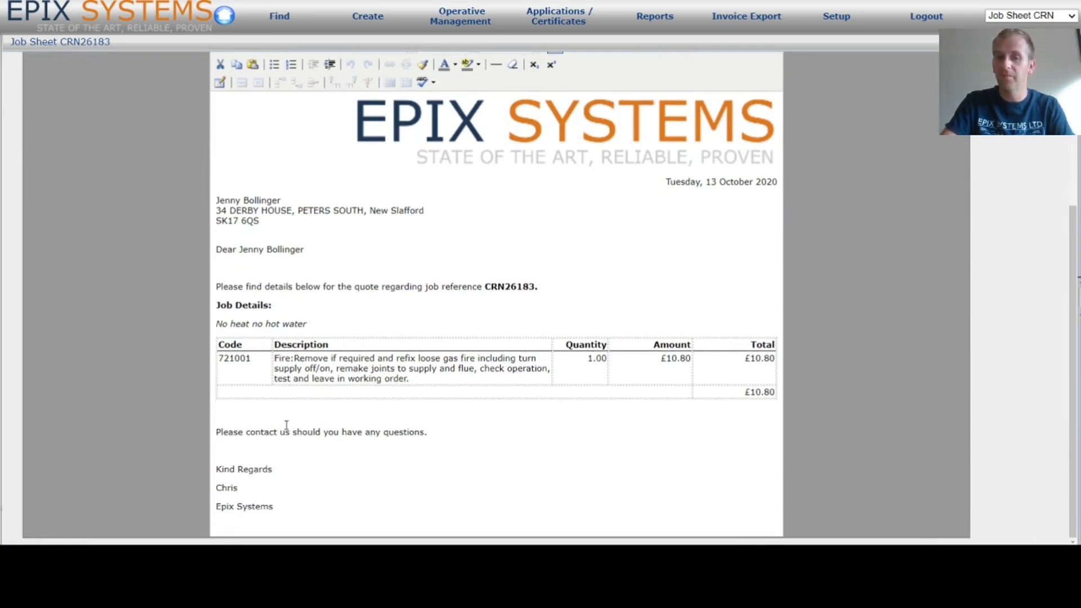
{"action": "scroll", "coordinate": [677, 334], "scroll_direction": "up", "scroll_amount": 4}
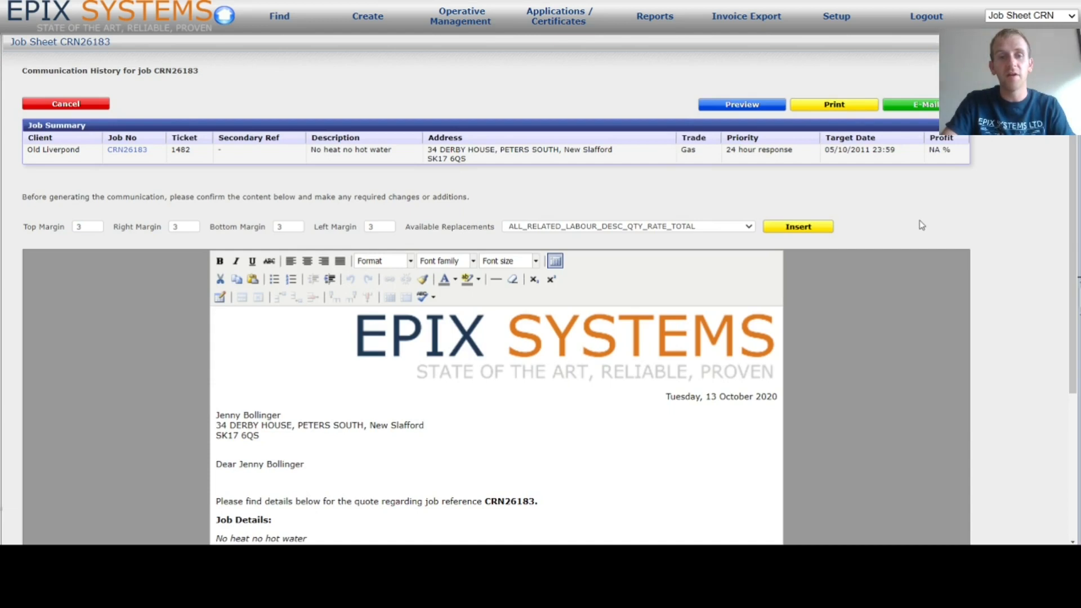
{"action": "scroll", "coordinate": [787, 310], "scroll_direction": "down", "scroll_amount": 4}
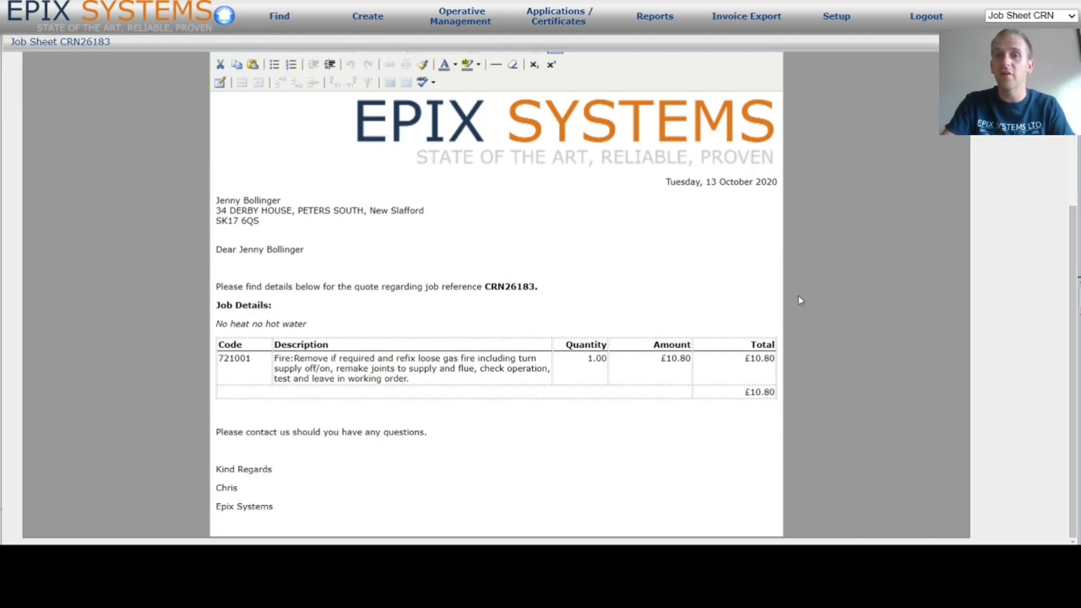
{"action": "scroll", "coordinate": [798, 295], "scroll_direction": "up", "scroll_amount": 4}
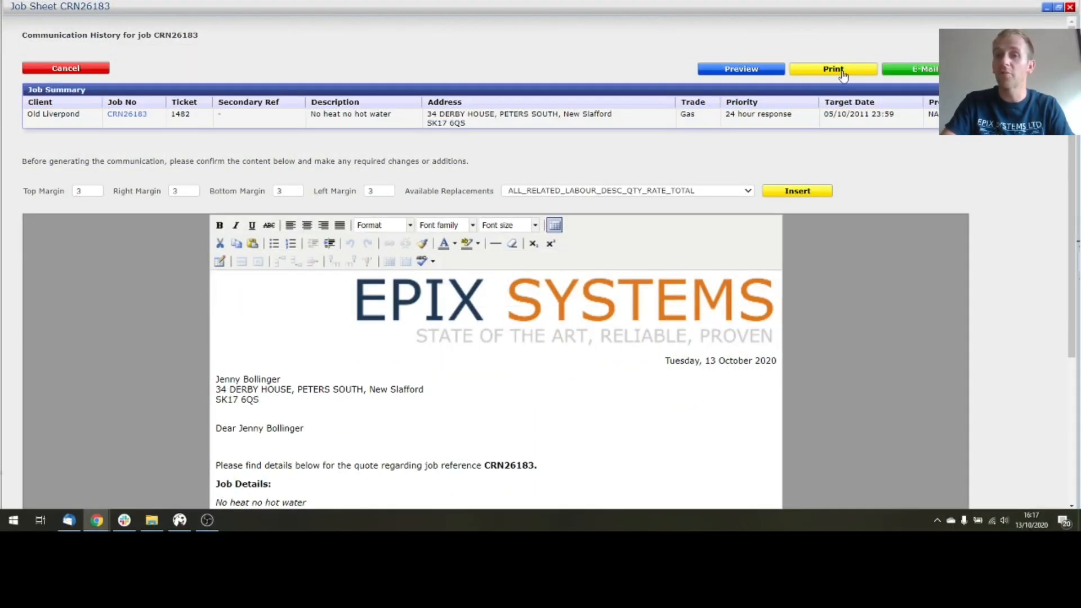
Print the quote letter and open the blocked pop-up to download its PDF
{"action": "left_click", "coordinate": [834, 105]}
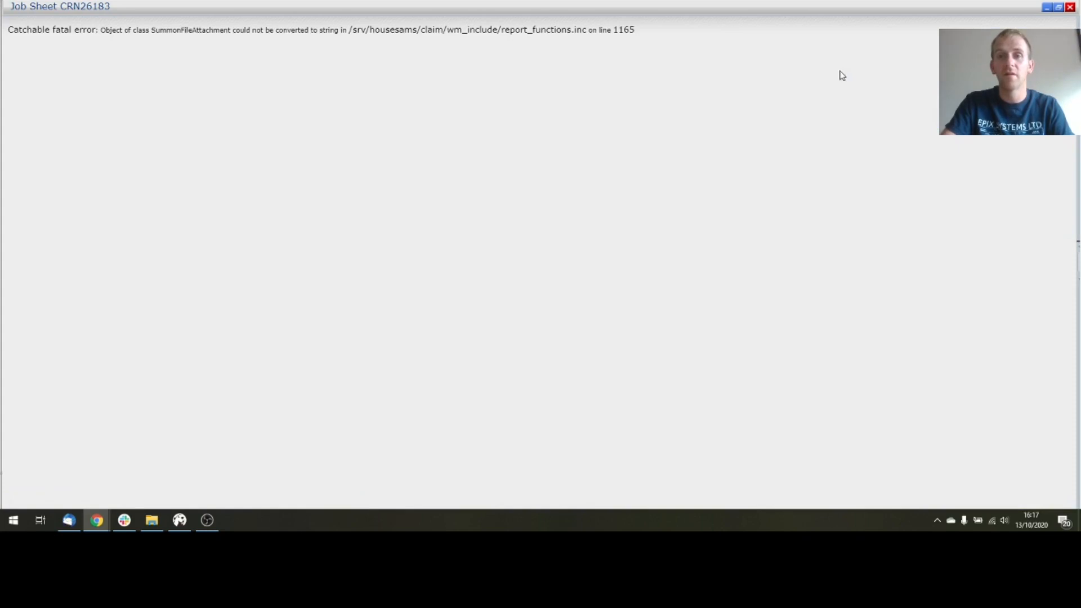
{"action": "left_click", "coordinate": [935, 0]}
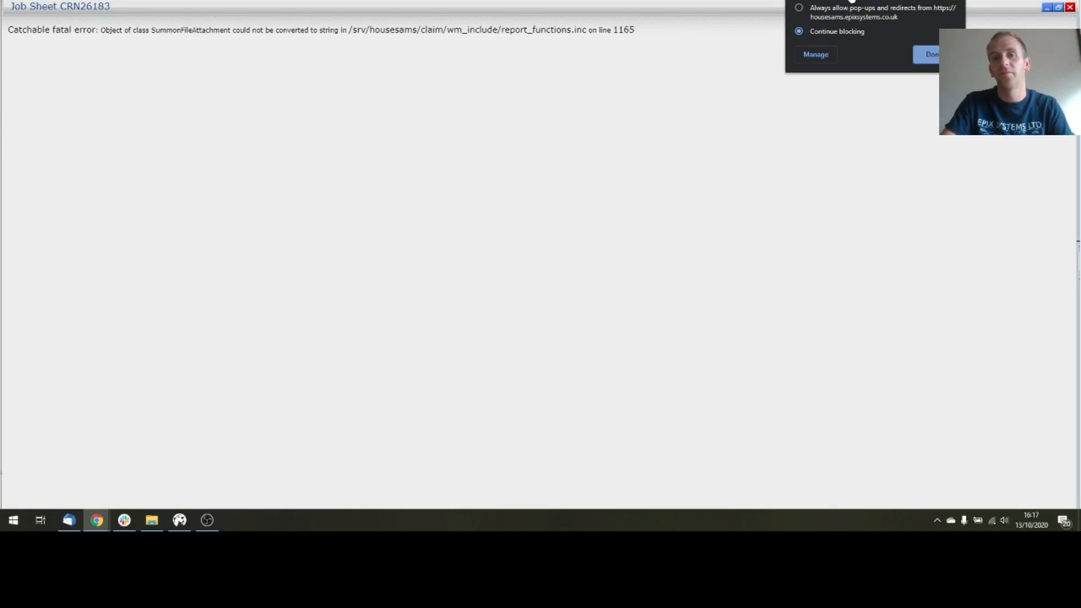
{"action": "left_click", "coordinate": [850, 0]}
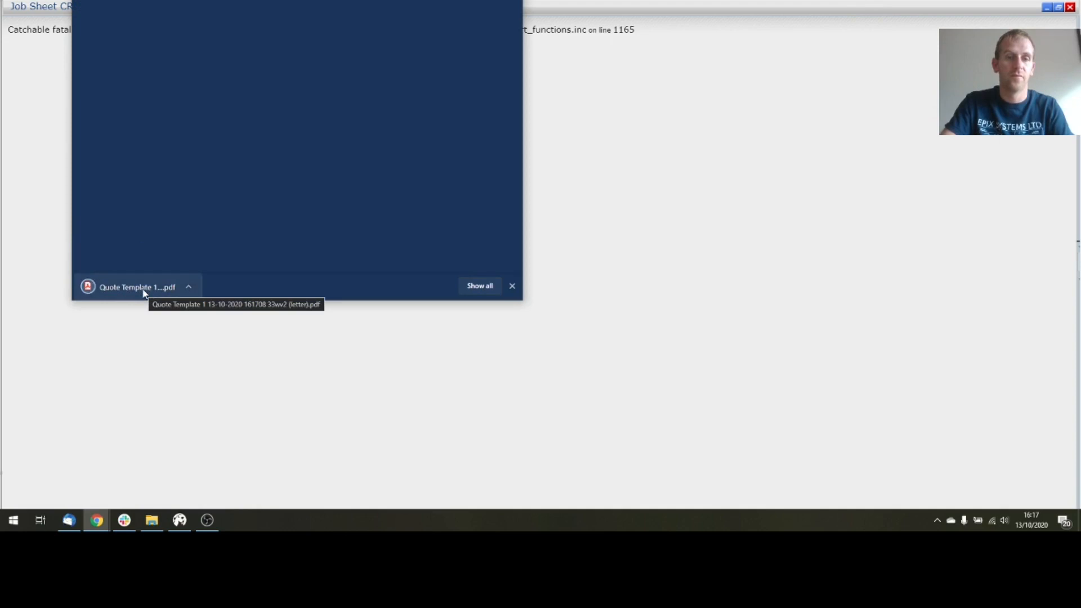
Widen the pop-up window and open the downloaded Quote Template 1 PDF
{"action": "double_click", "coordinate": [248, 10]}
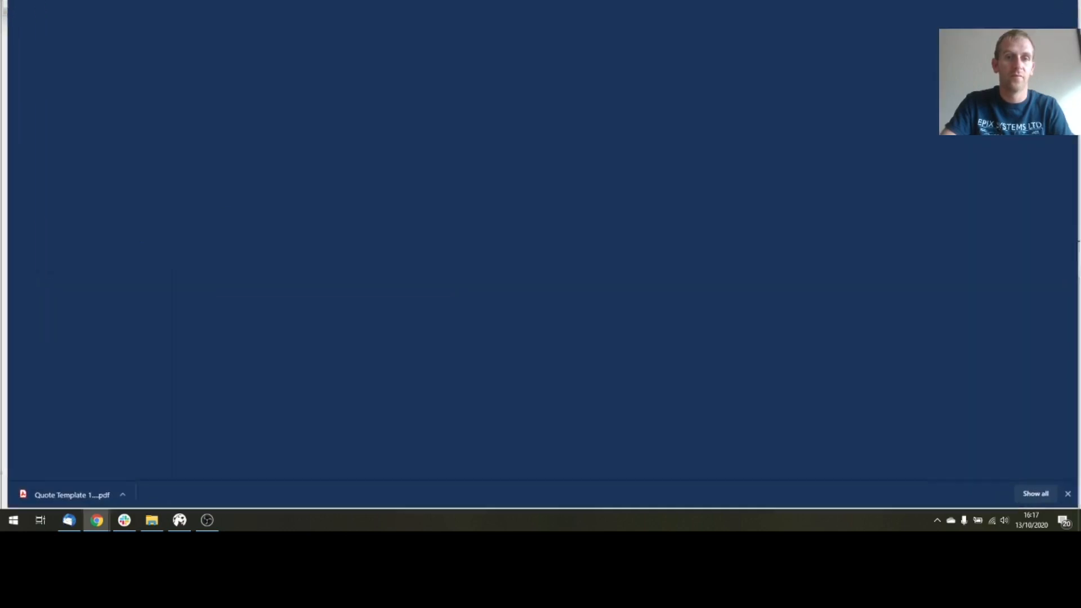
{"action": "double_click", "coordinate": [248, 1]}
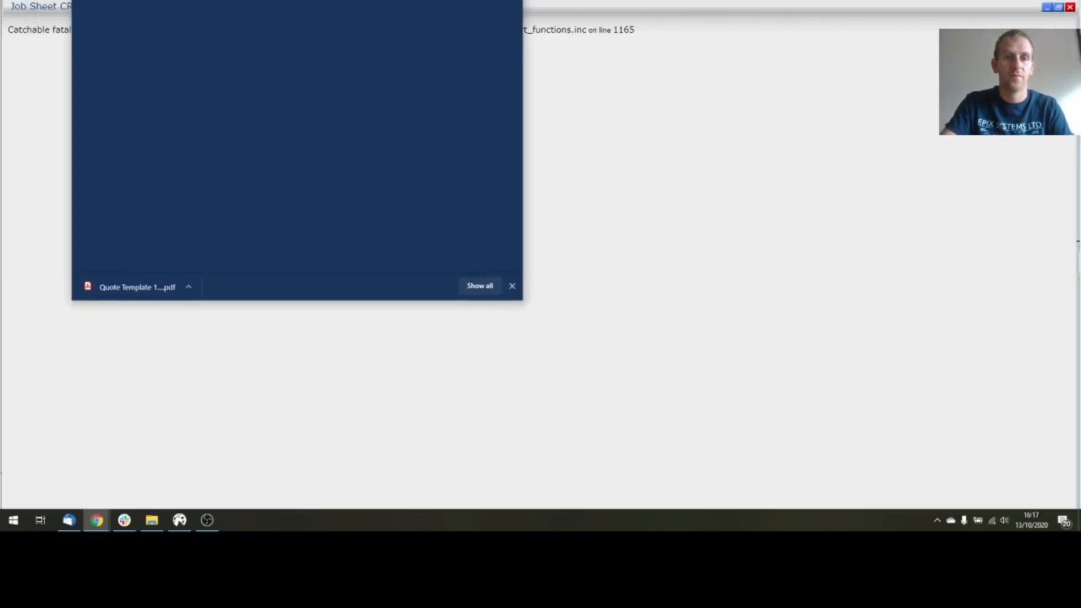
{"action": "left_click_drag", "start_coordinate": [523, 34], "coordinate": [641, 36]}
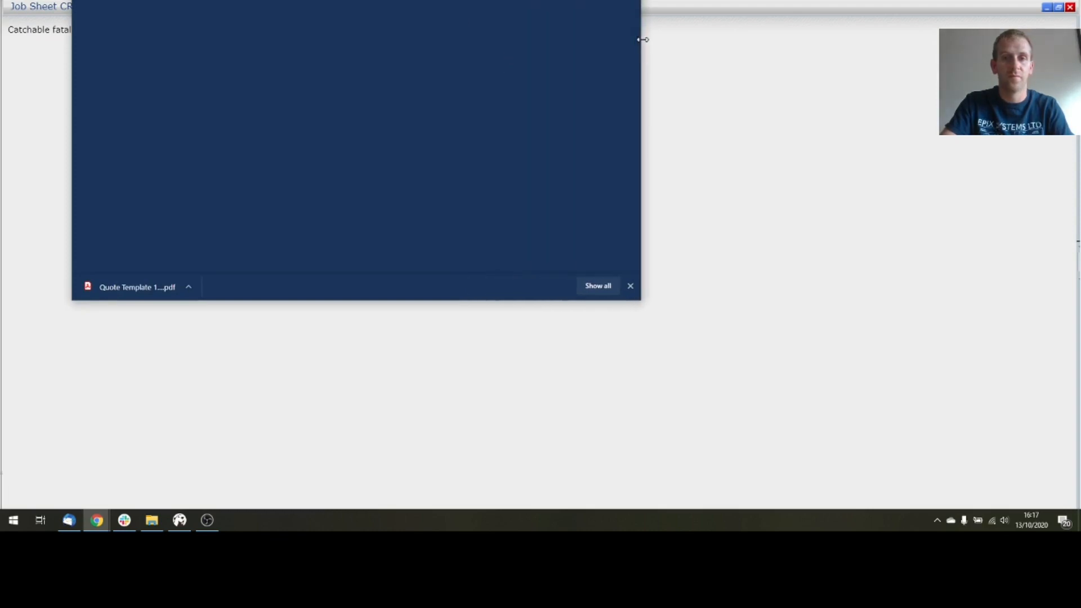
{"action": "left_click_drag", "start_coordinate": [571, 7], "coordinate": [503, 7]}
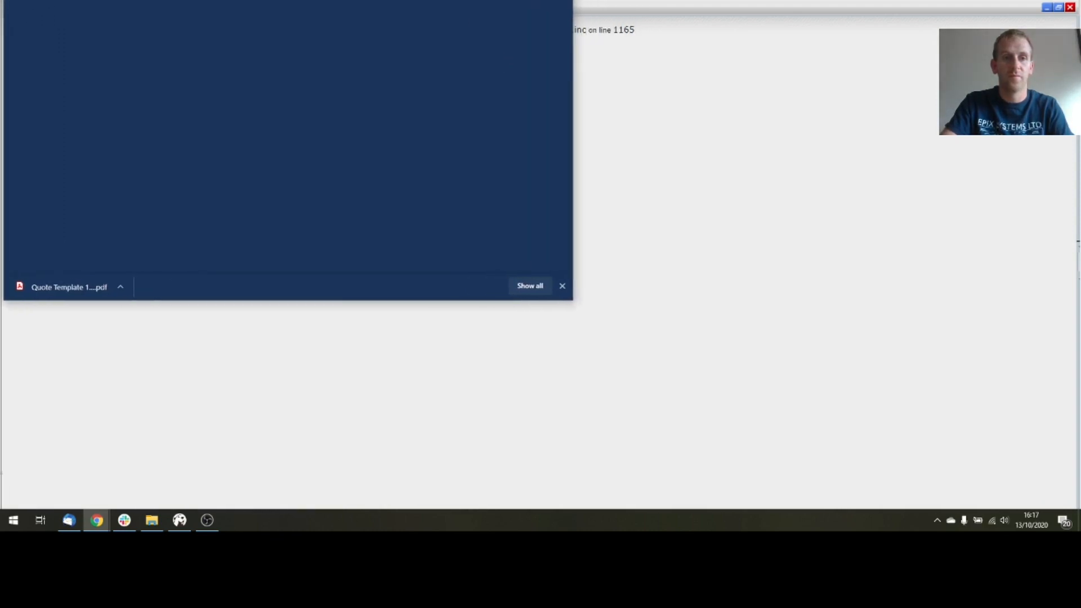
{"action": "left_click_drag", "start_coordinate": [573, 22], "coordinate": [646, 37]}
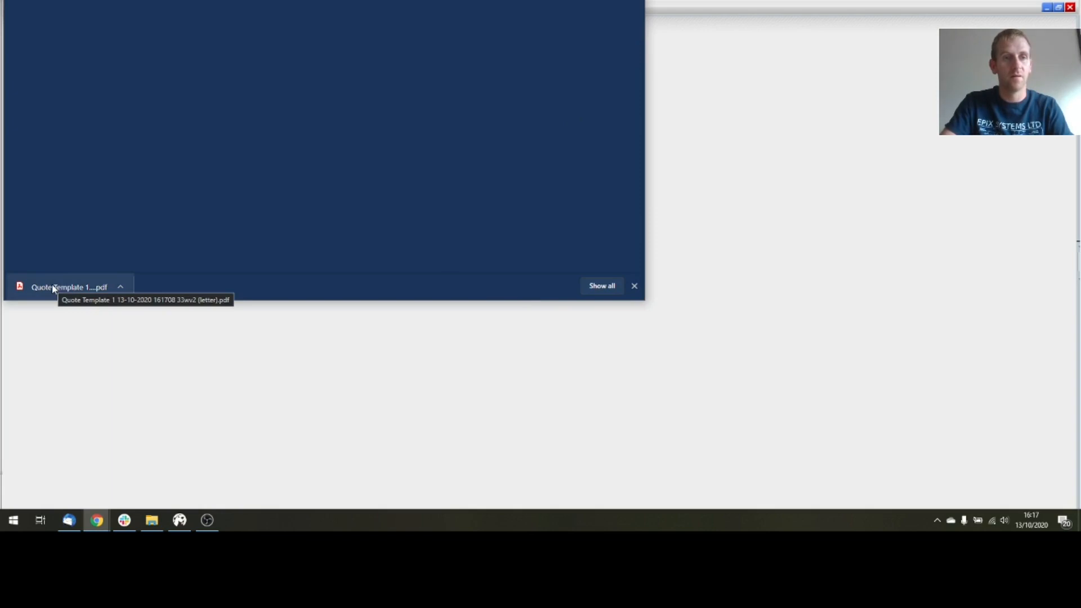
{"action": "left_click", "coordinate": [87, 286]}
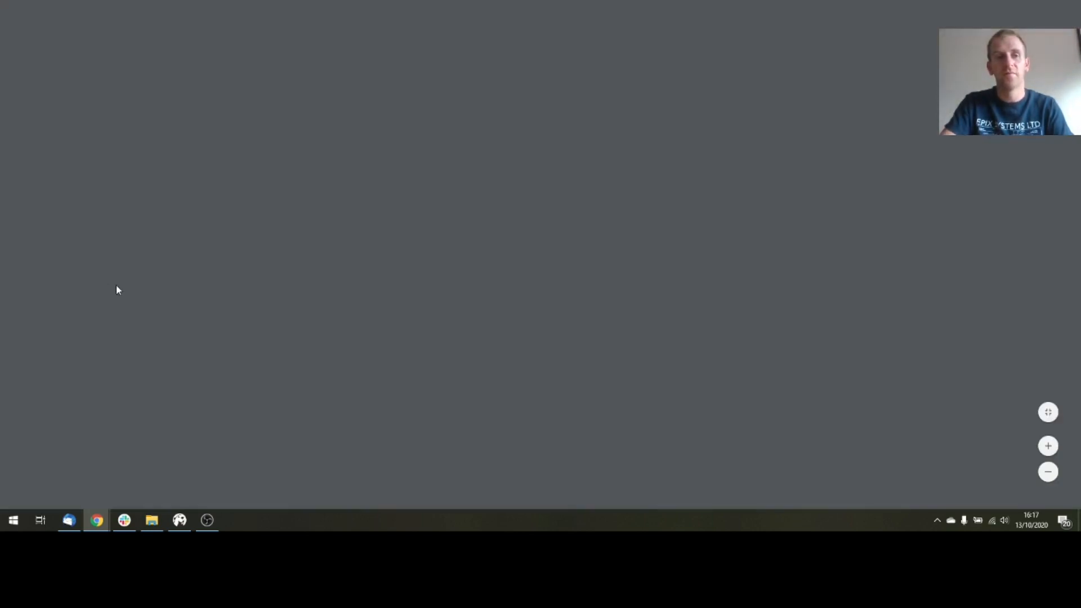